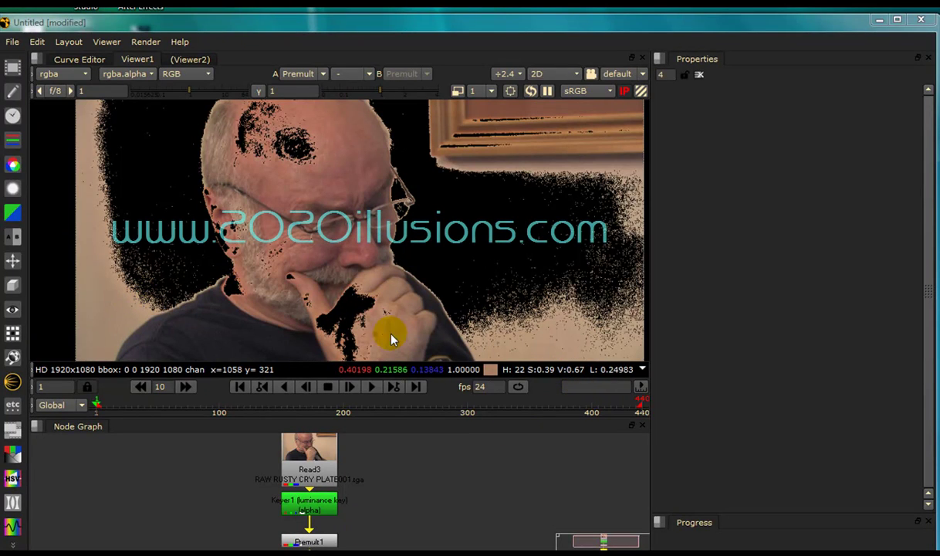
- Make the node graph area taller and fit more of the keyed plate in the viewer
left_click(357, 255, "ctrl")
left_click(351, 319)
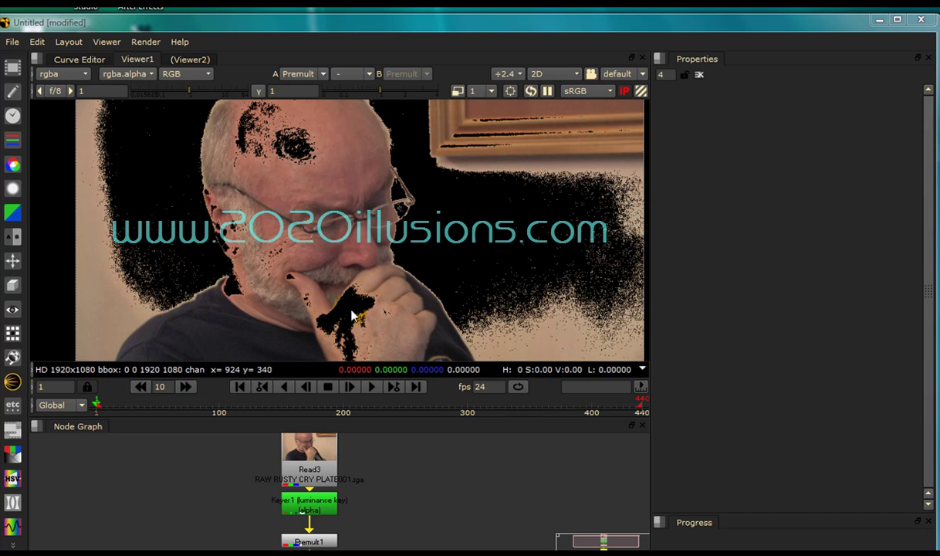
left_click(392, 325, "ctrl")
left_click_drag(412, 419, 412, 383)
scroll(379, 255, "down", 3)
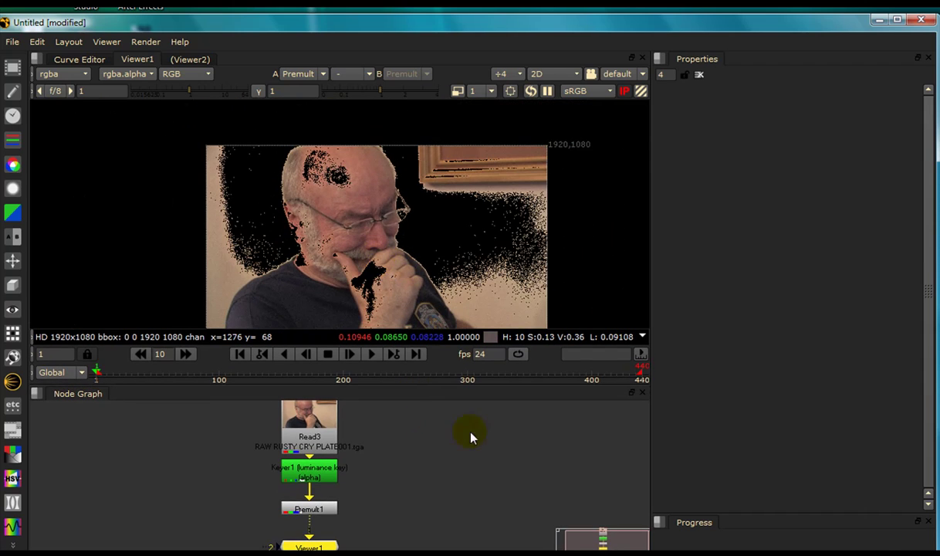
left_click_drag(410, 387, 412, 348)
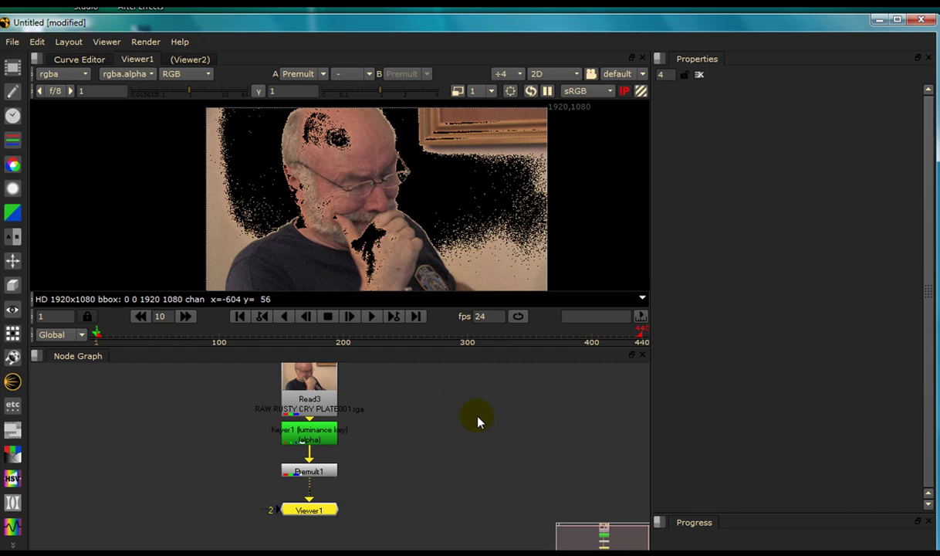
key("Tab")
type("paint")
key("Return")
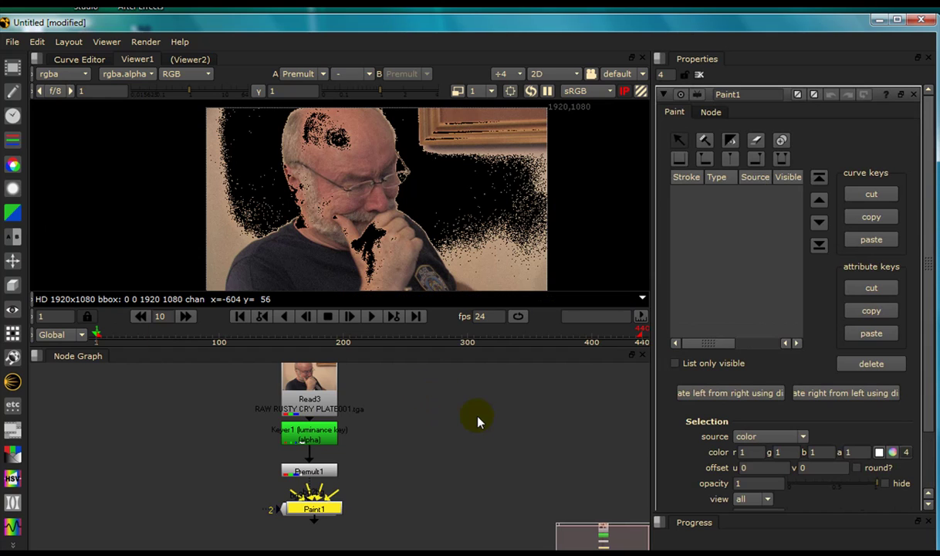
scroll(703, 309, "down", 3)
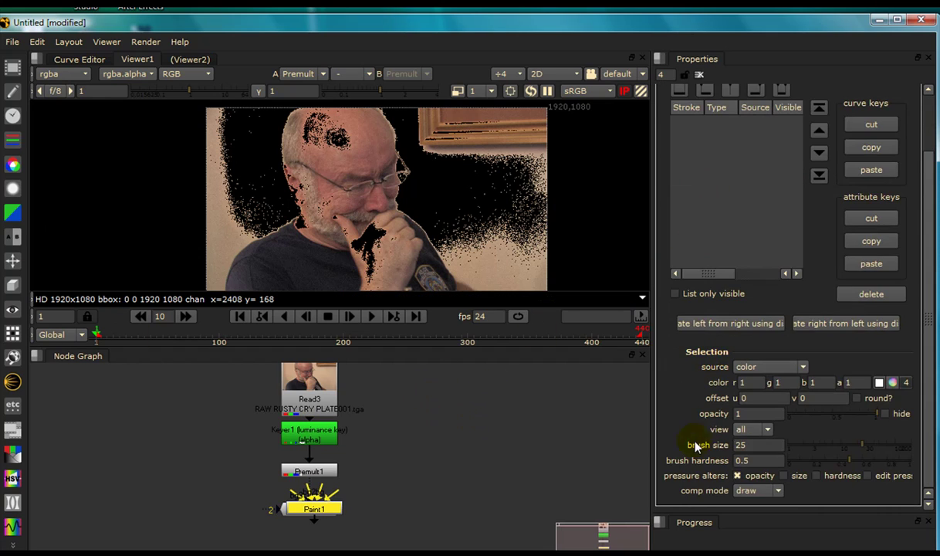
left_click_drag(320, 516, 419, 492)
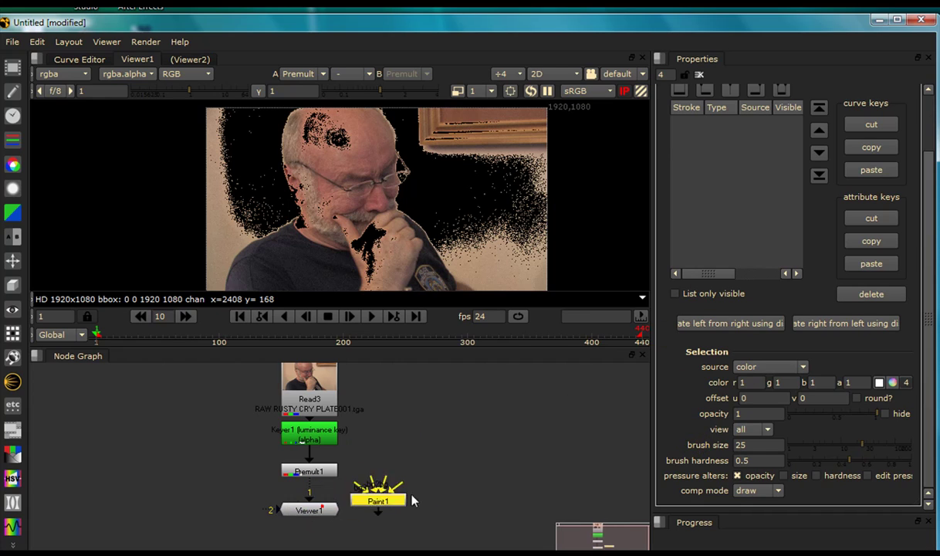
double_click(417, 488)
scroll(769, 369, "down", 3)
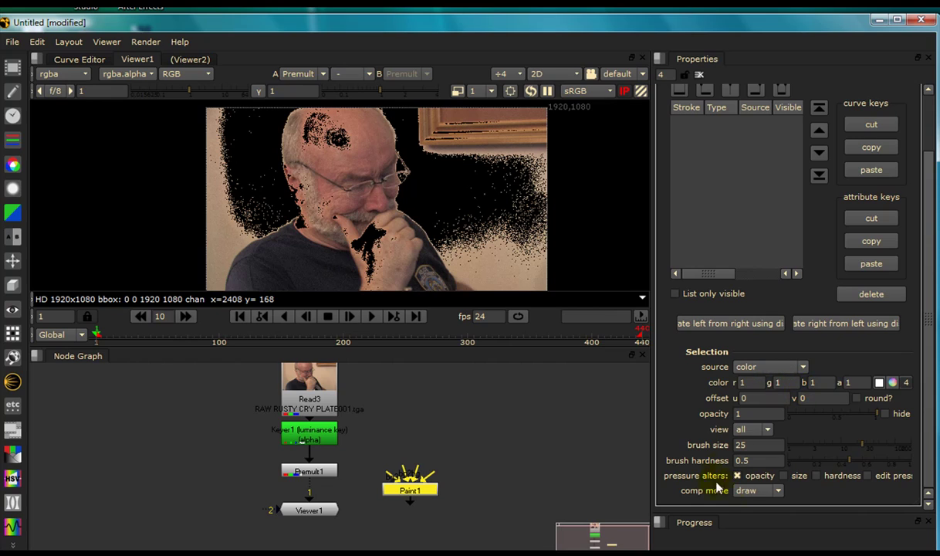
mouse_move(417, 494)
left_mouse_down()
mouse_move(408, 477)
mouse_move(435, 461)
mouse_move(418, 468)
left_mouse_up()
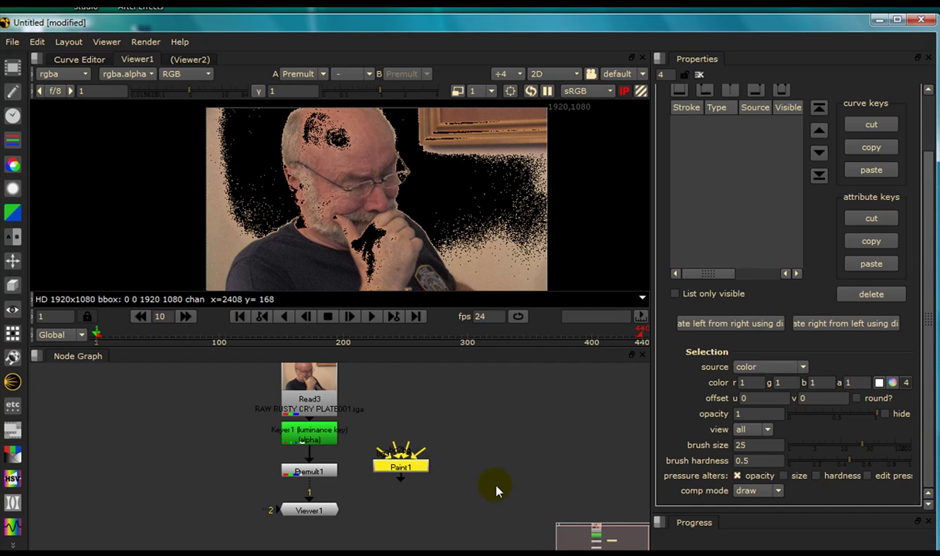
key("Delete")
- Reduce the node graph's height slightly and open the luminance Keyer node's properties to inspect its range
middle_click_drag(388, 413, 394, 424)
scroll(410, 400, "up", 2)
scroll(410, 418, "down", 1)
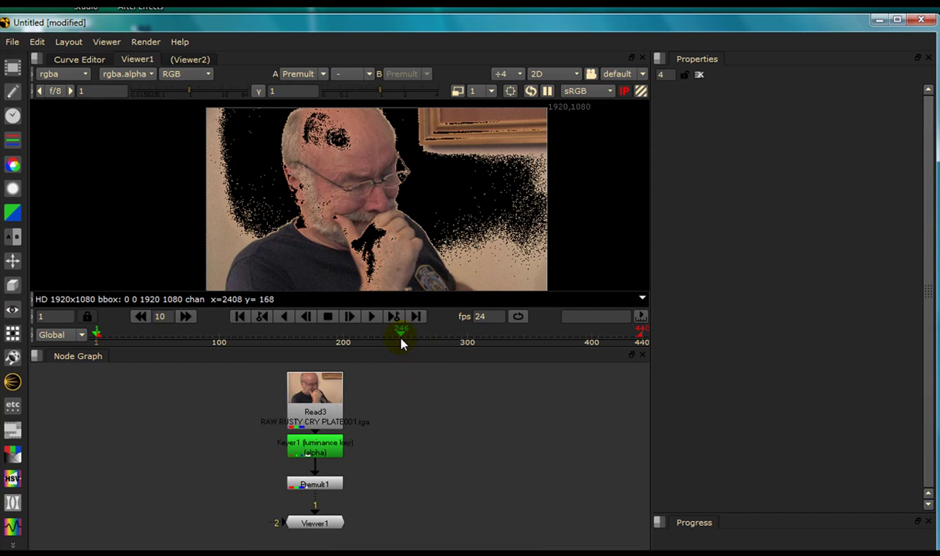
left_click_drag(401, 348, 403, 367)
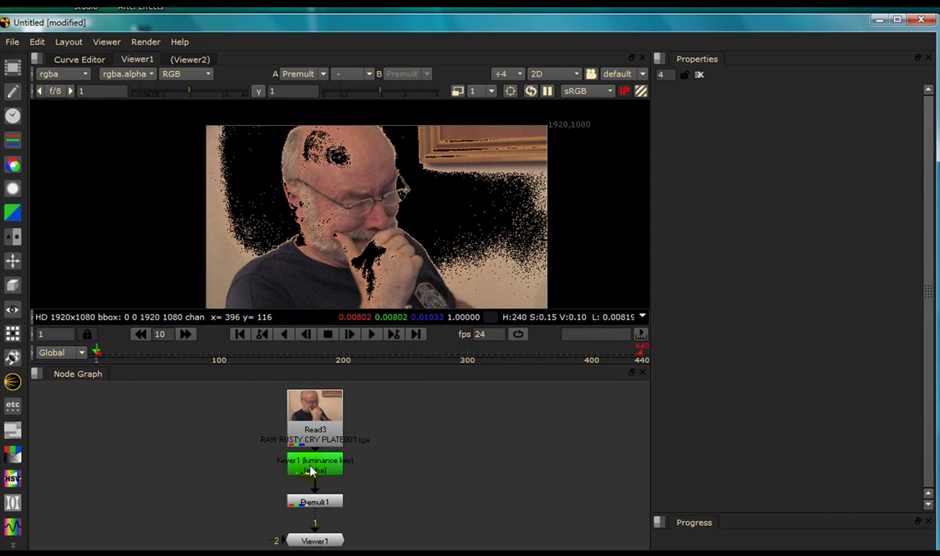
double_click(312, 465)
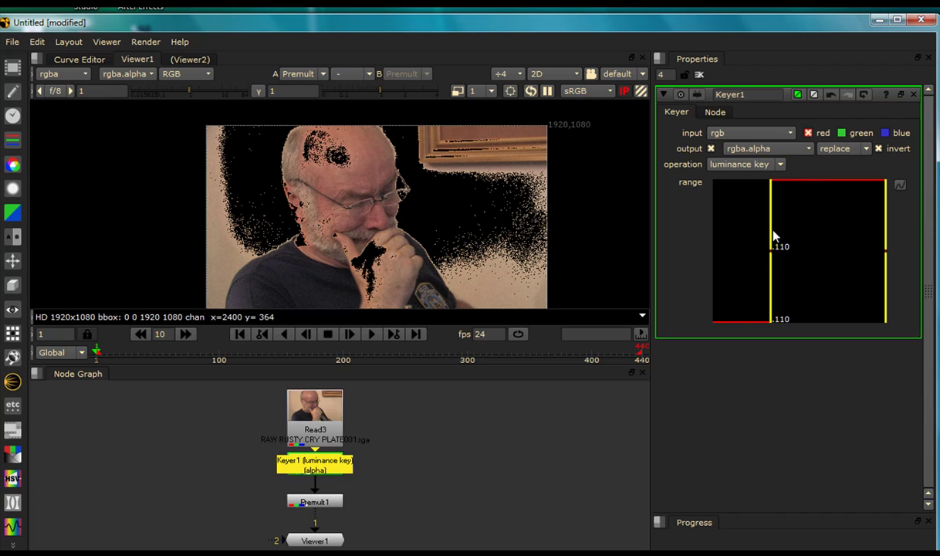
mouse_move(775, 235)
left_mouse_down()
mouse_move(806, 237)
mouse_move(767, 234)
mouse_move(787, 244)
mouse_move(762, 232)
left_mouse_up()
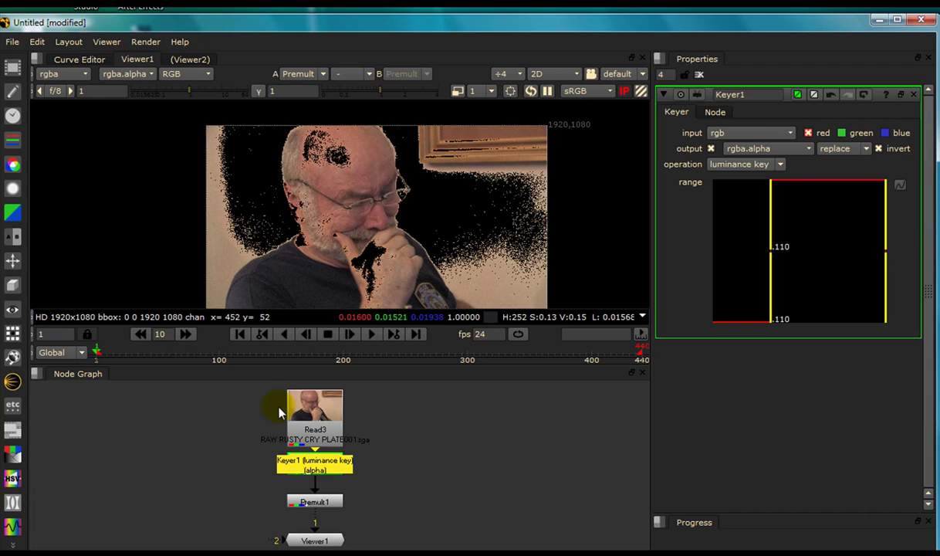
- View the keyed plate's alpha channel in the viewer, and return to the RGB display
left_click(188, 75)
left_click(180, 172)
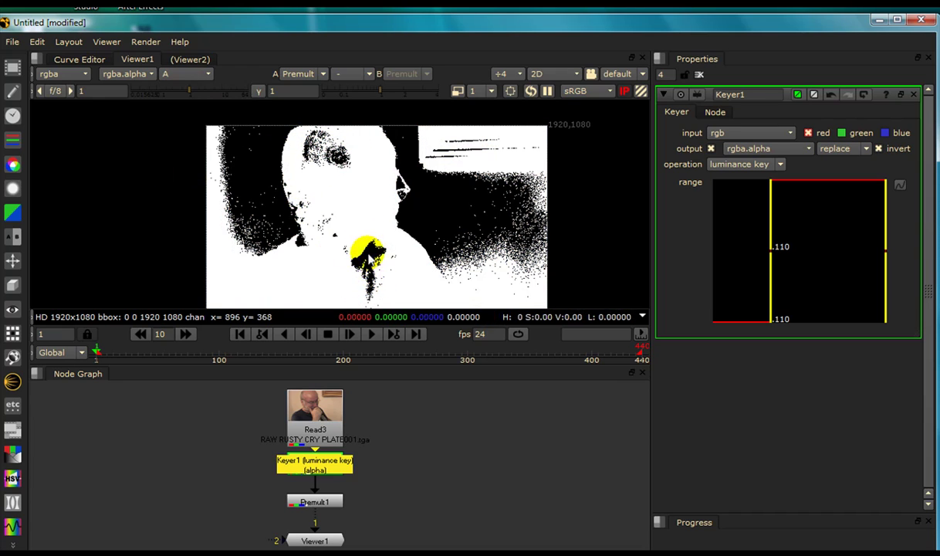
left_click(191, 75)
left_click(185, 116)
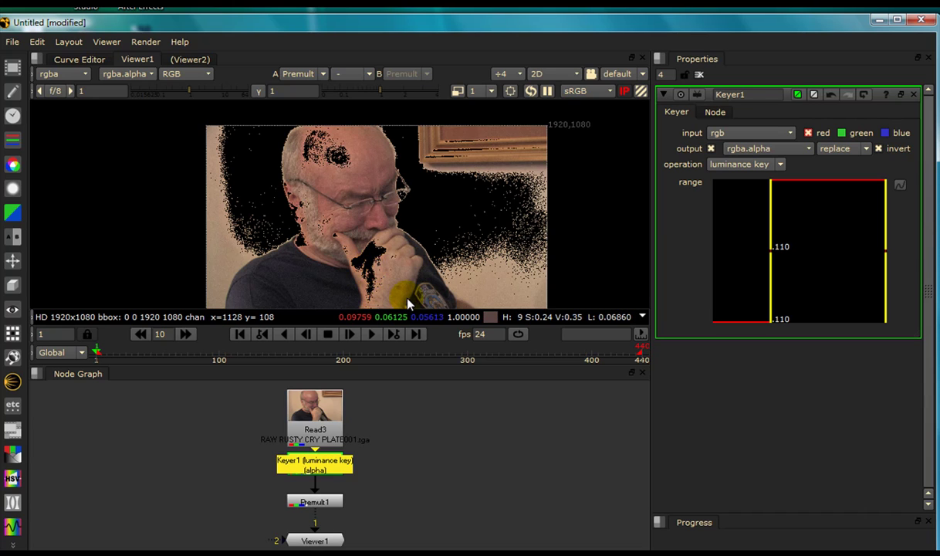
- Examine the holes in the key around the man's ear, face and hand up close in RGB
scroll(285, 168, "up", 4)
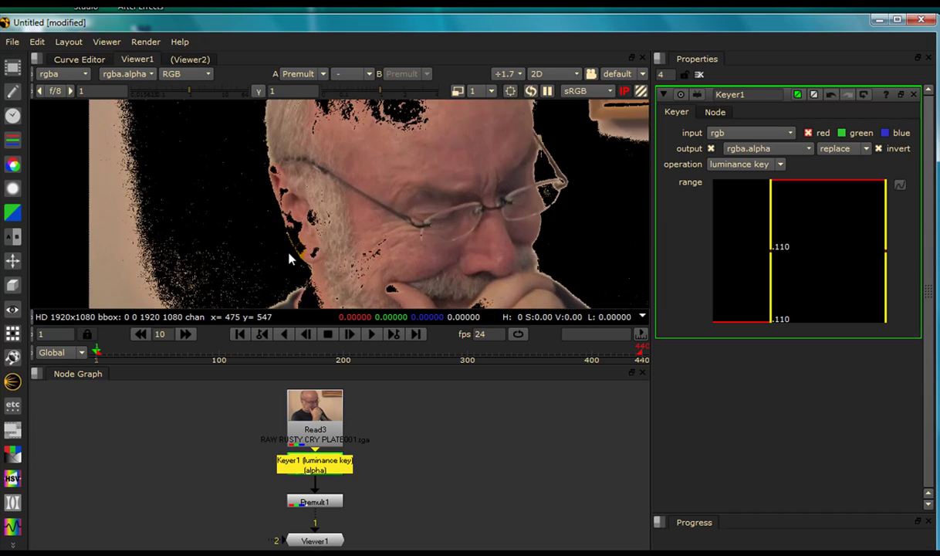
scroll(290, 259, "up", 3)
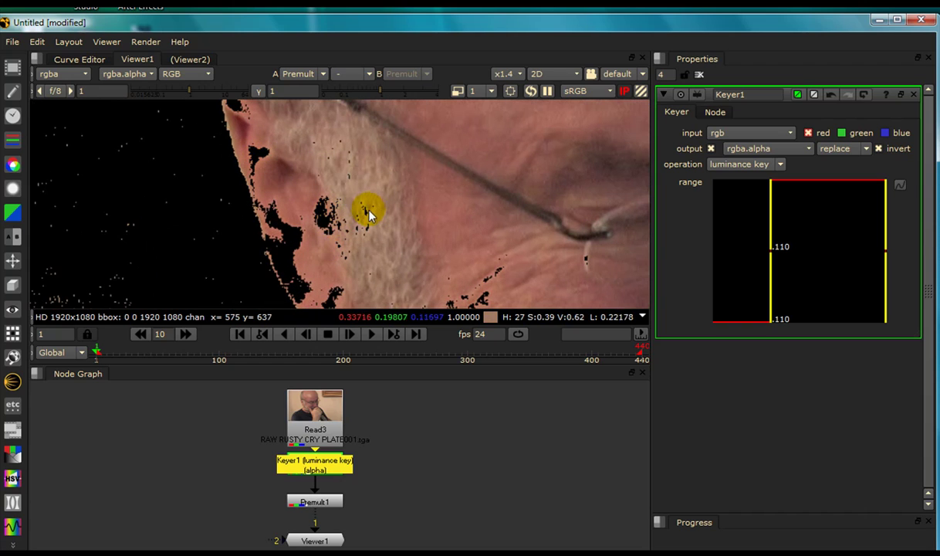
scroll(230, 143, "down", 2)
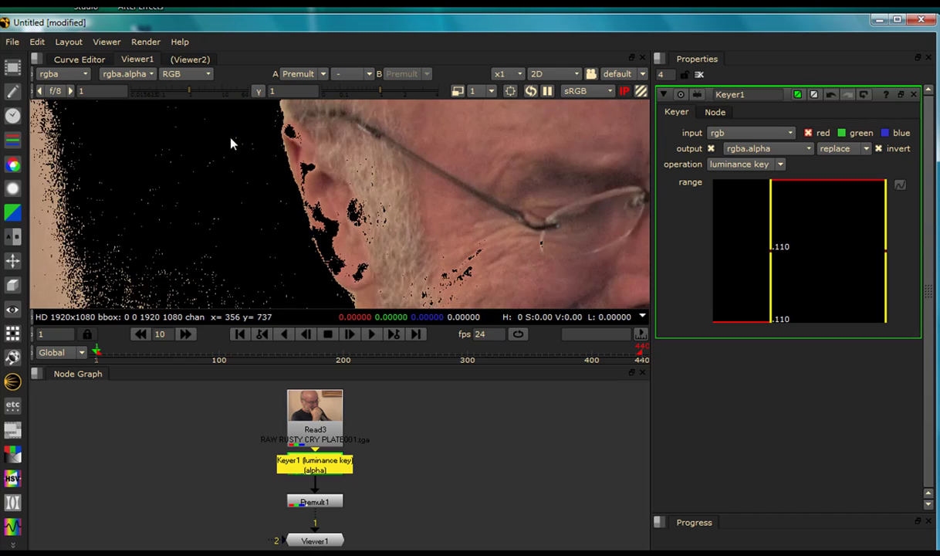
scroll(407, 193, "down", 5)
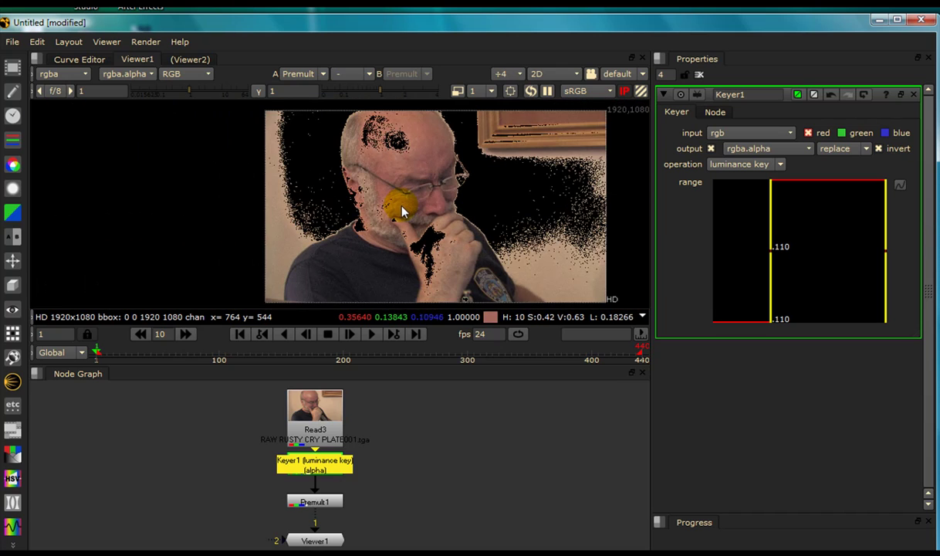
scroll(409, 215, "down", 1)
middle_click_drag(411, 216, 342, 213)
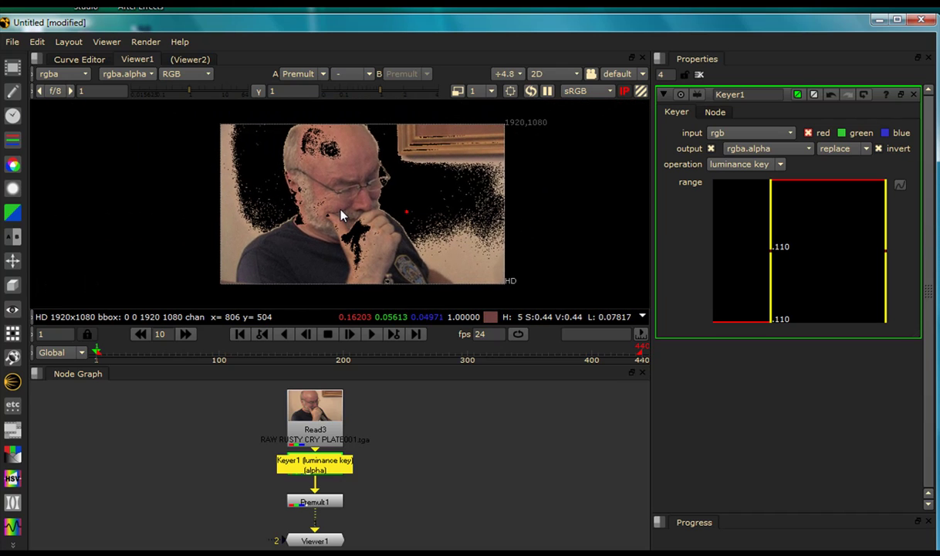
left_click(190, 74)
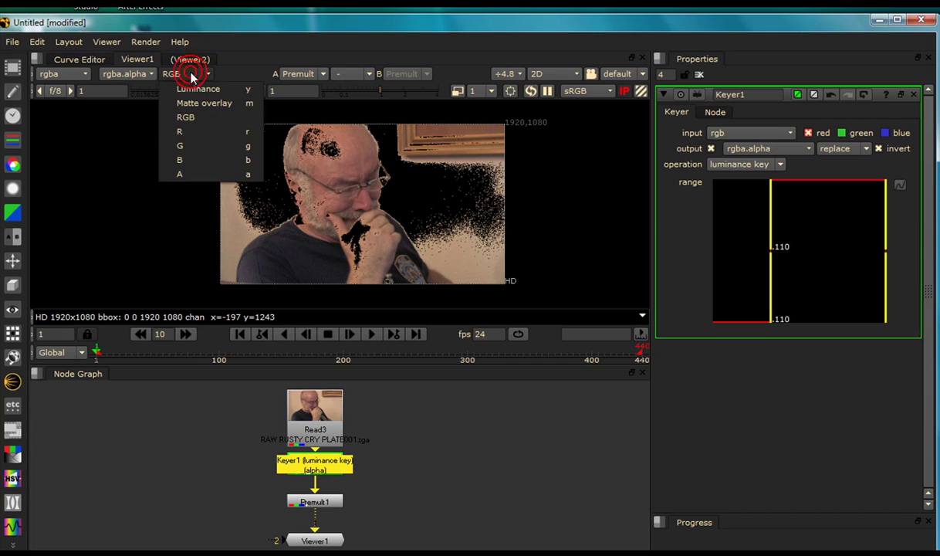
left_click(202, 117)
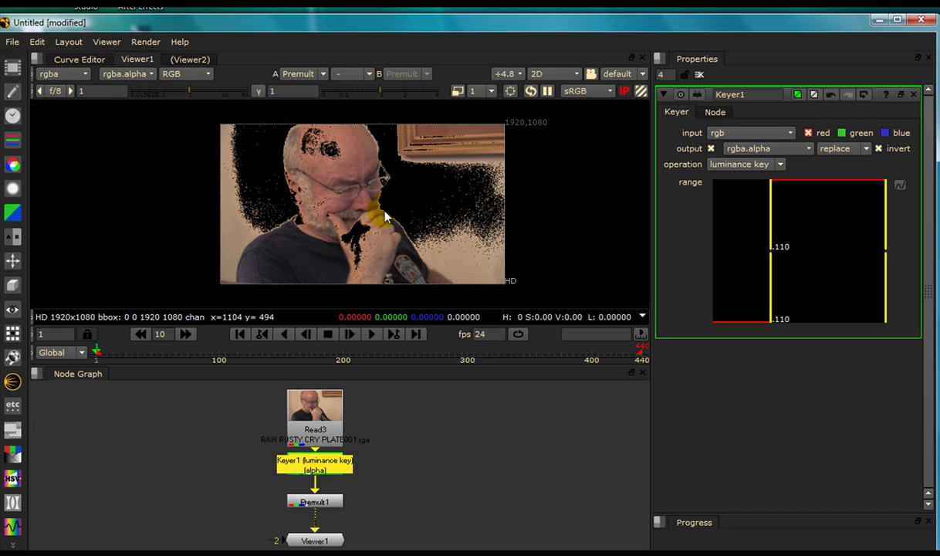
middle_click_drag(374, 216, 355, 207)
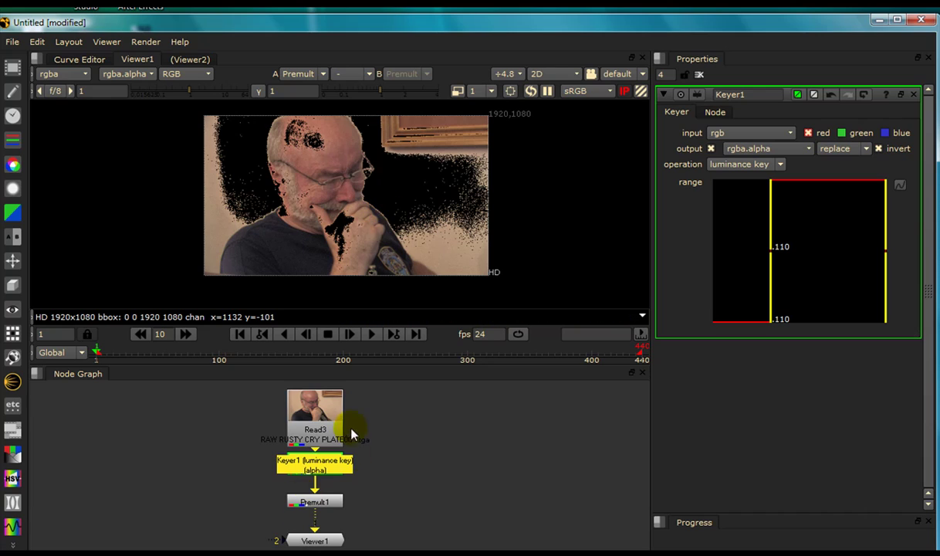
- Shift the Read node aside, create a Constant node and place it in empty space beside the keying branch
left_click_drag(330, 426, 308, 415)
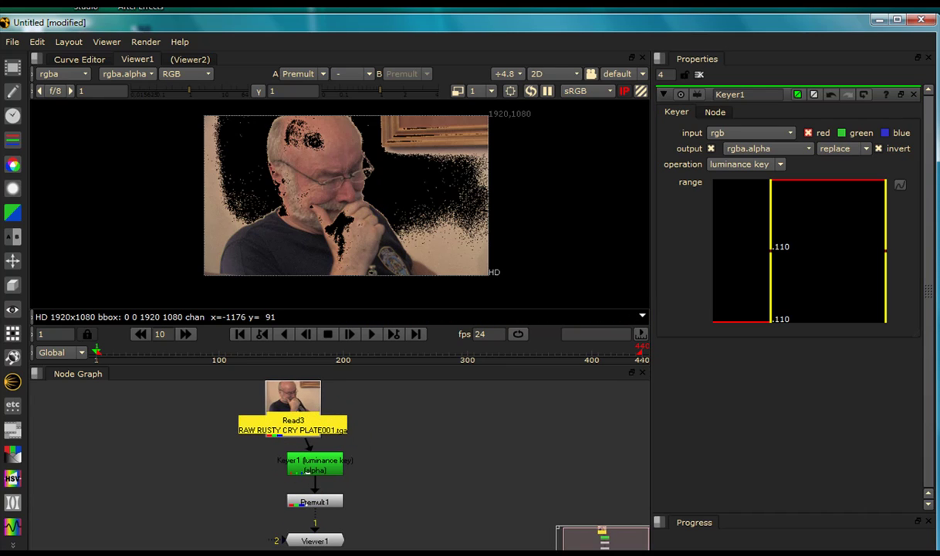
left_click(13, 68)
left_click(58, 108)
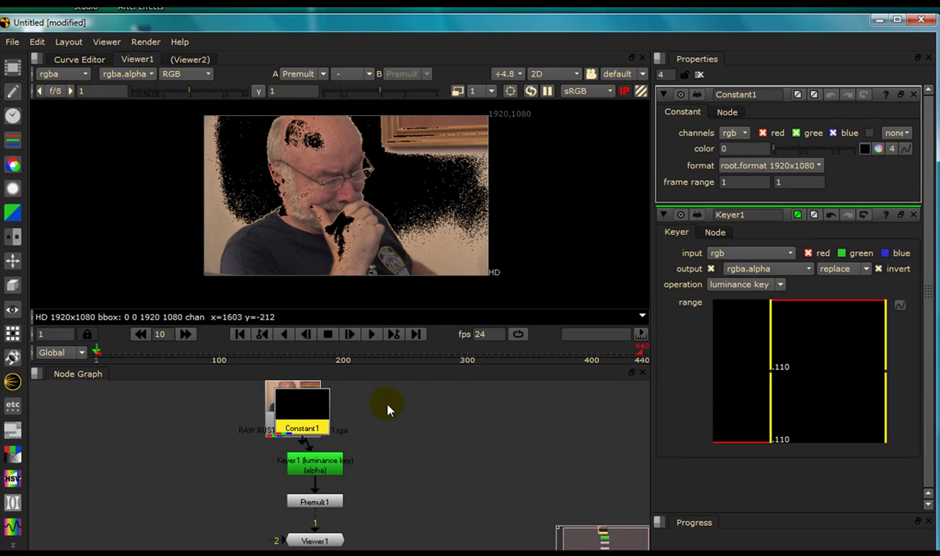
left_click_drag(318, 423, 501, 431)
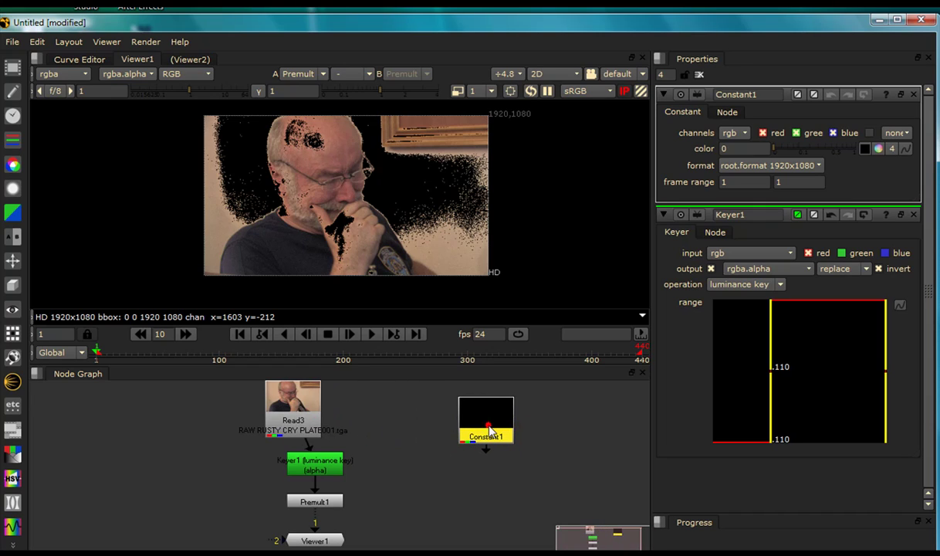
- Add a Paint node directly after the Constant node and offset it slightly
key("Tab")
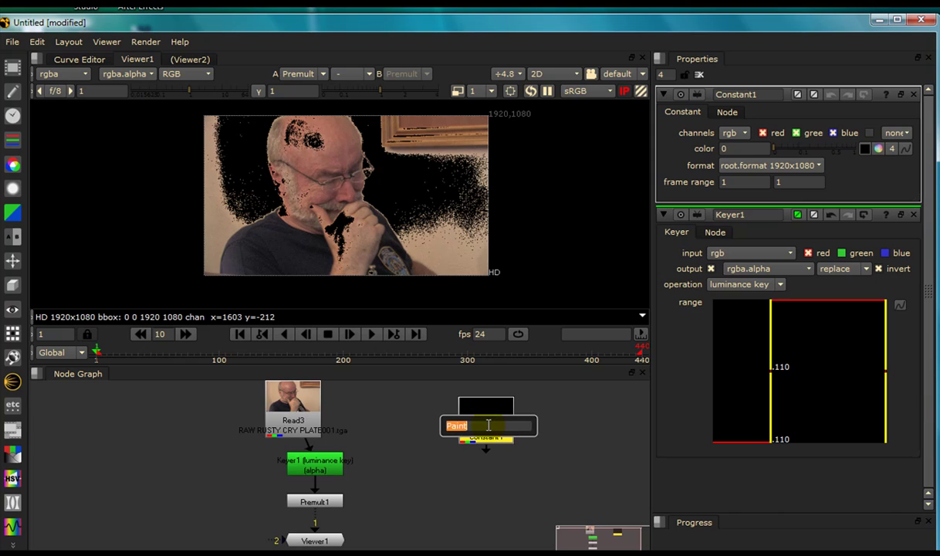
key("Return")
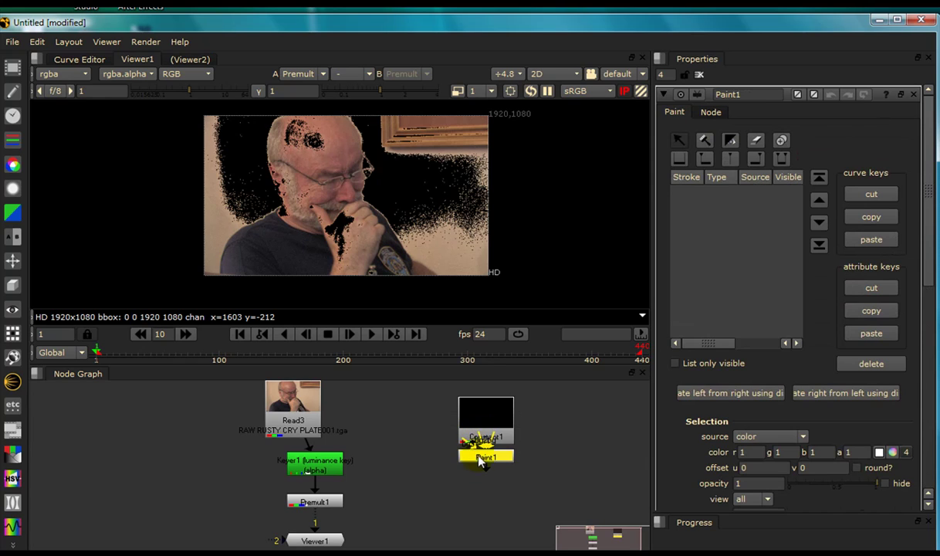
left_click_drag(481, 457, 462, 461)
- Connect the viewer to the Paint node and spread out the Constant, Paint and Viewer nodes
key("1")
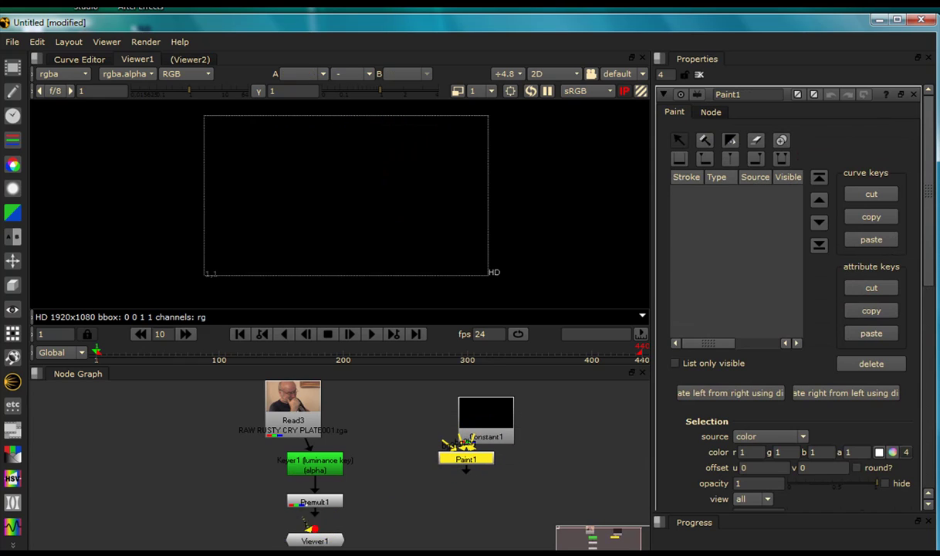
mouse_move(324, 538)
left_mouse_down()
mouse_move(420, 503)
mouse_move(452, 503)
left_mouse_up()
left_click_drag(466, 468, 446, 508)
left_click_drag(505, 423, 536, 411)
left_click_drag(456, 502, 439, 504)
left_click_drag(466, 459, 478, 466)
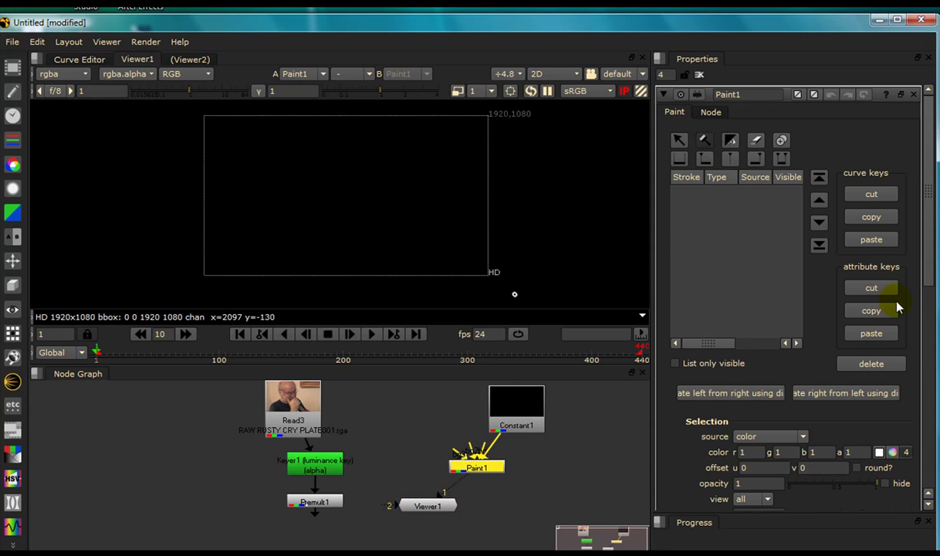
- Set the paint brush size to 115 and paint a white curvy stroke across the middle of the black frame
left_click_drag(927, 267, 926, 349)
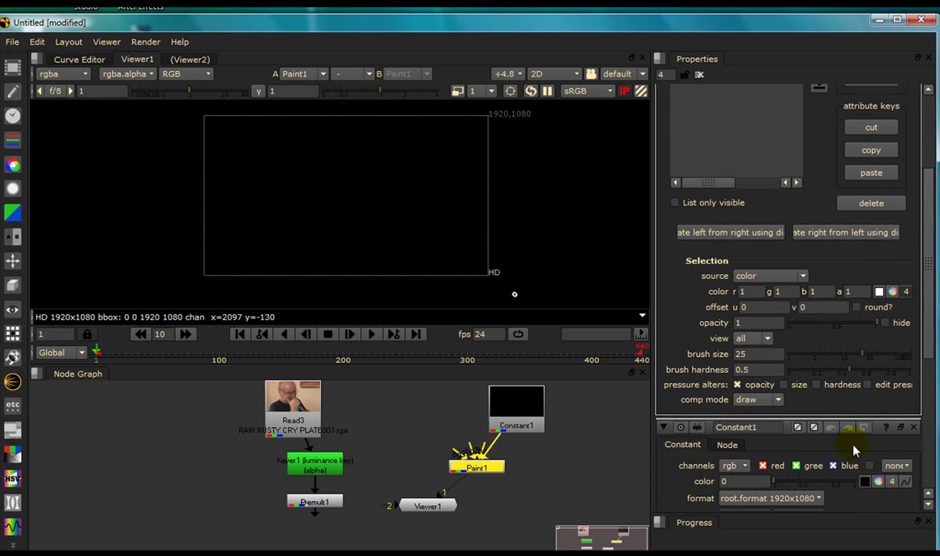
left_click_drag(864, 357, 898, 355)
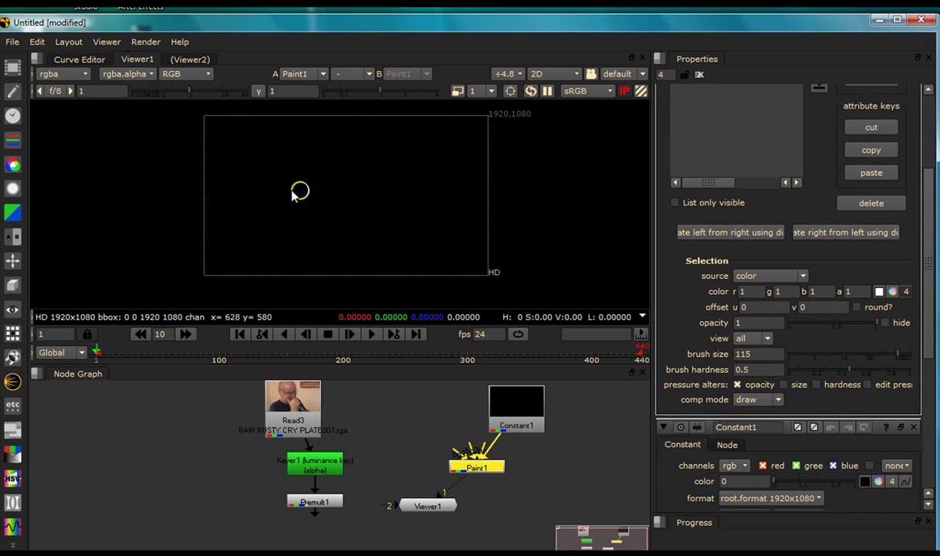
mouse_move(280, 191)
left_mouse_down()
mouse_move(322, 160)
mouse_move(421, 223)
left_mouse_up()
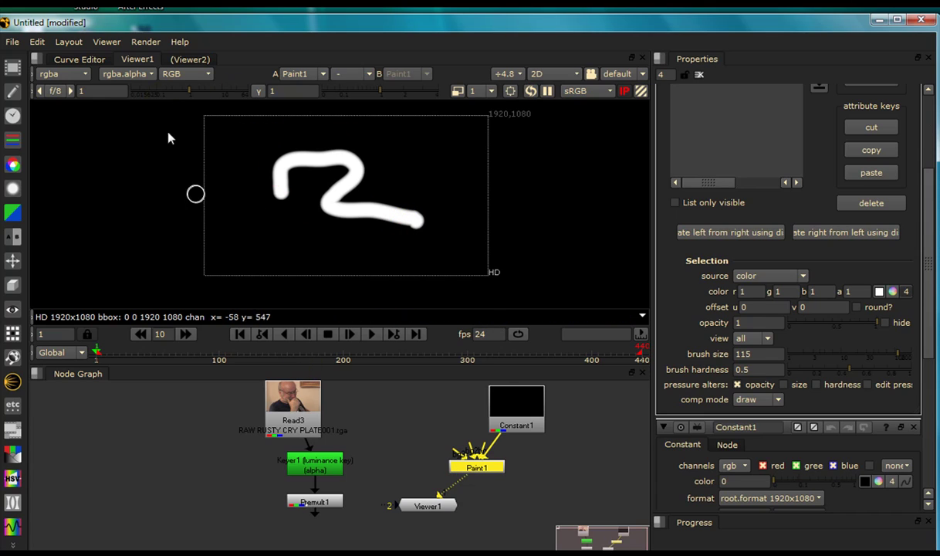
- Check the painted stroke in the alpha channel, and switch the viewer back to RGB
left_click(176, 74)
left_click(204, 174)
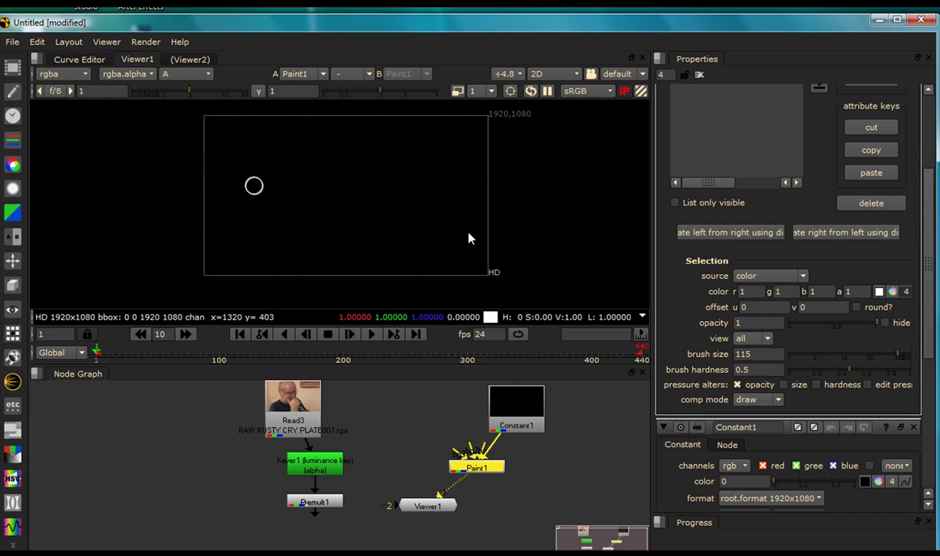
left_click(188, 74)
left_click(185, 117)
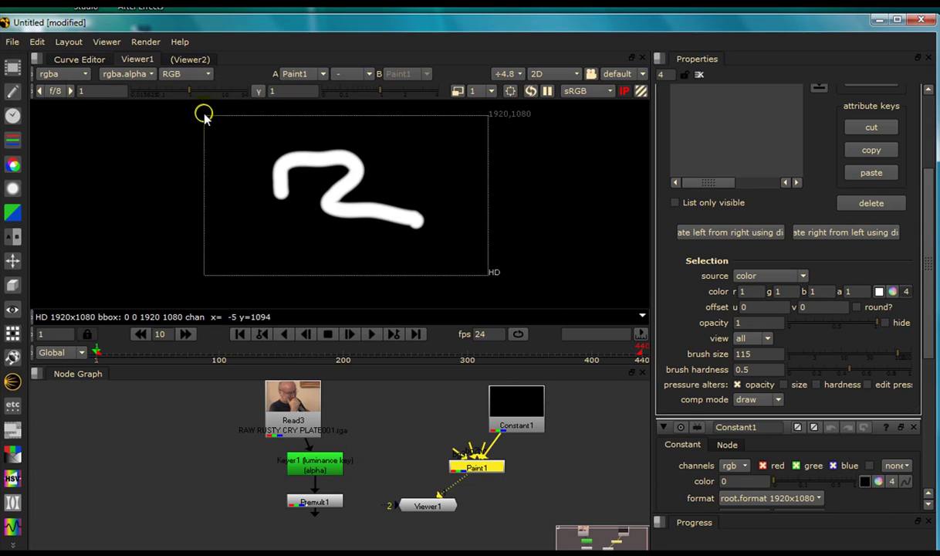
- Open the Constant node's properties, compare the rgba and alpha channel options, and leave its channels set to alpha
double_click(519, 415)
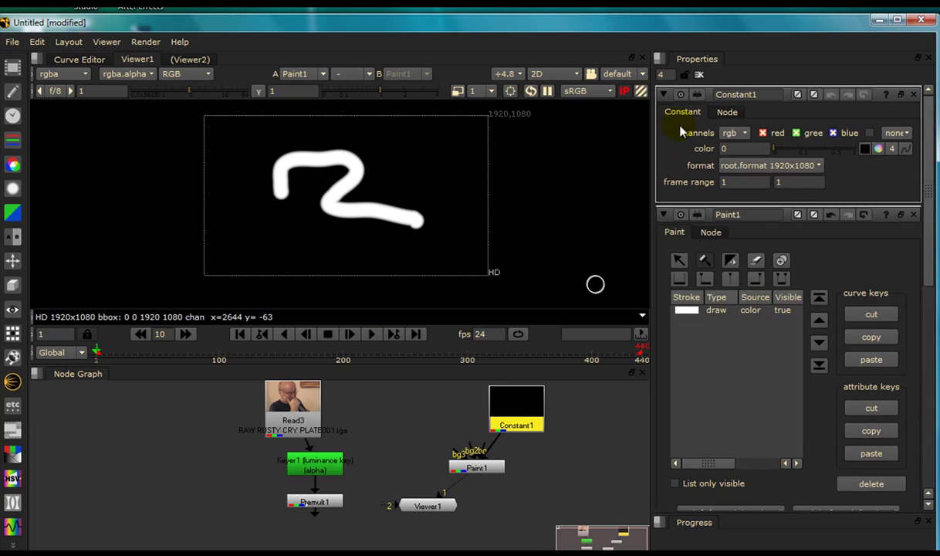
left_click(742, 135)
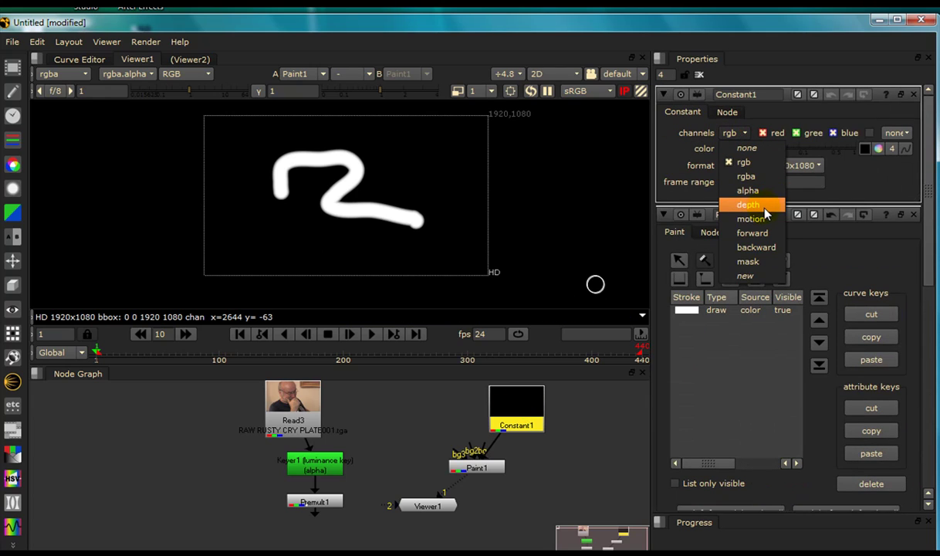
left_click(747, 177)
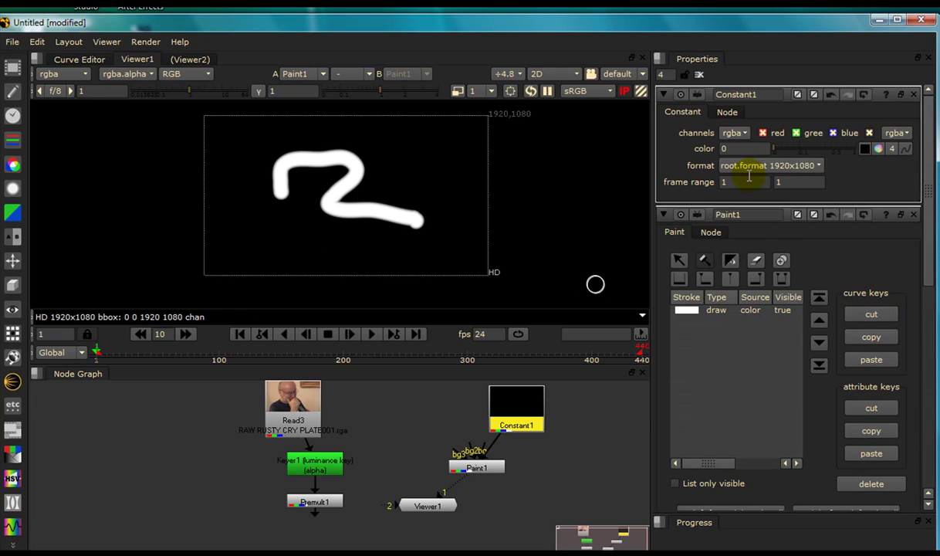
left_click(737, 133)
left_click(750, 190)
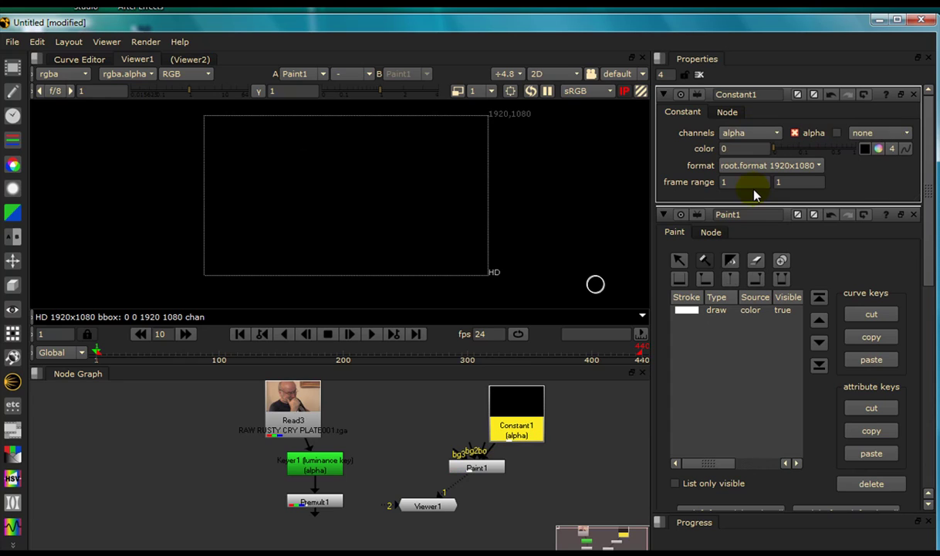
left_click(748, 133)
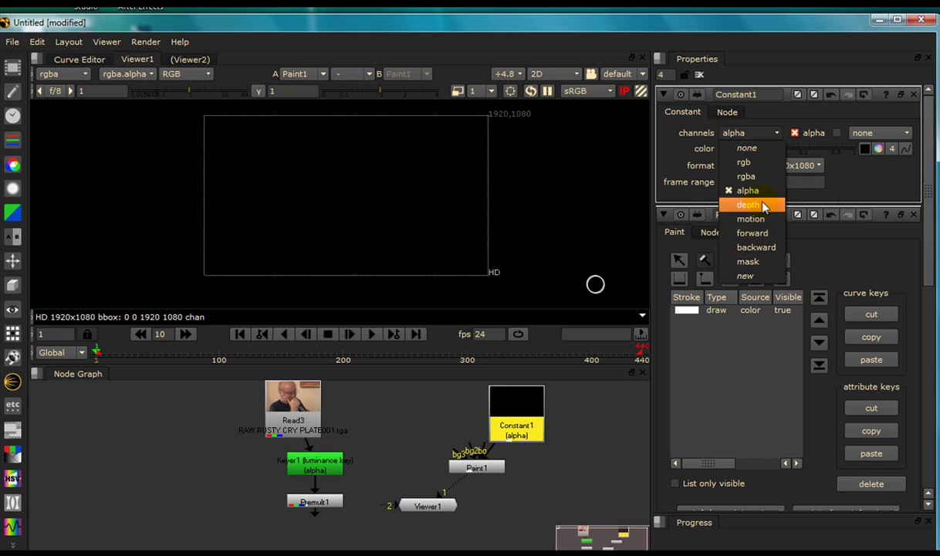
left_click(747, 177)
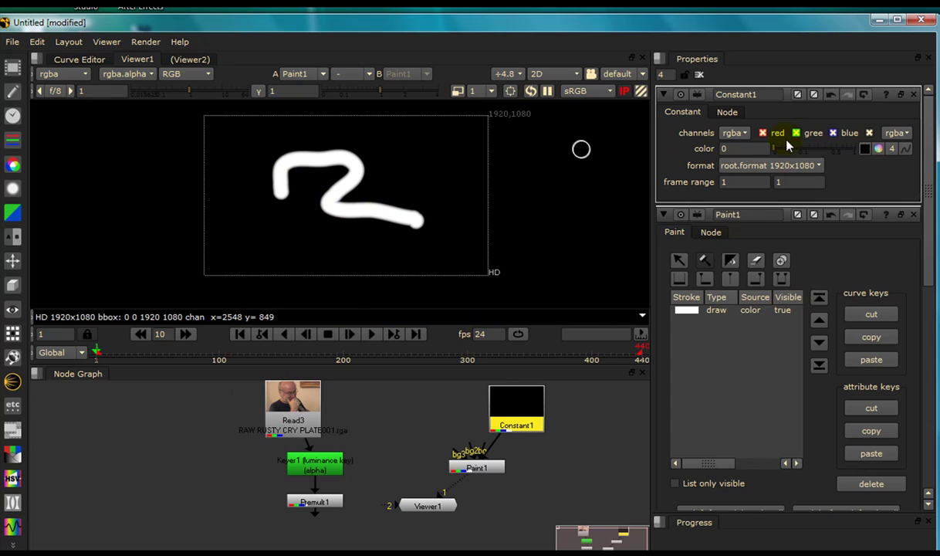
left_click(735, 132)
left_click(746, 190)
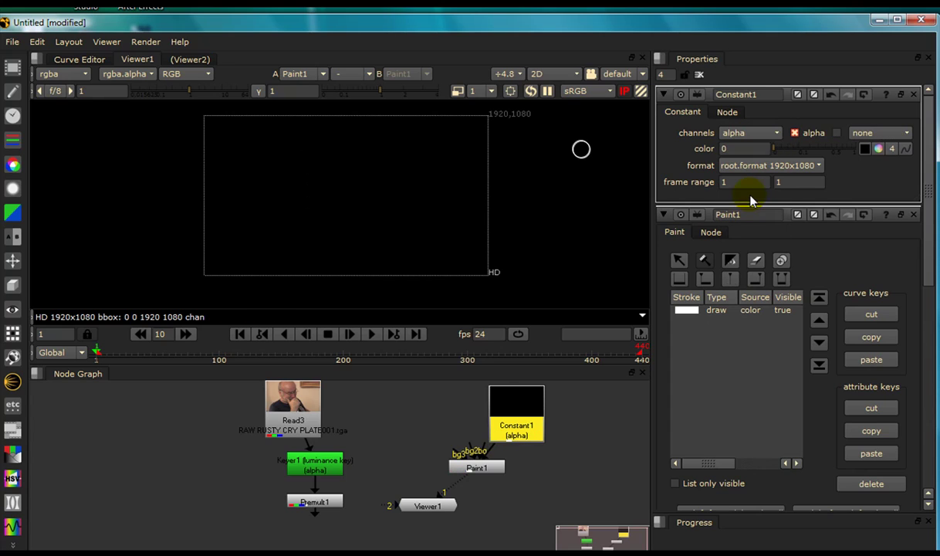
- Delete the test stroke from the Paint node and realign the Constant and Paint nodes
left_click(715, 309)
left_click(870, 485)
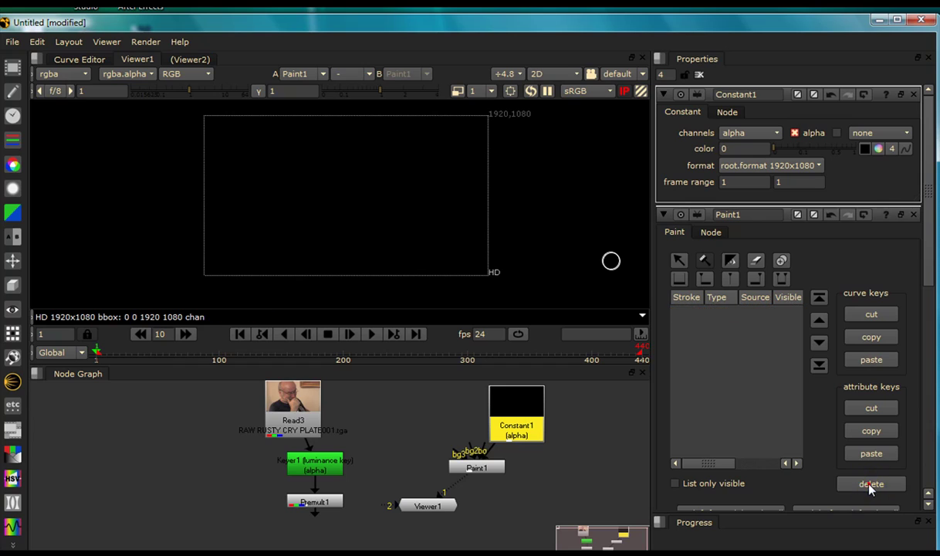
left_click(480, 468)
mouse_move(522, 426)
left_mouse_down()
mouse_move(509, 428)
mouse_move(509, 410)
left_mouse_up()
left_click(500, 480)
left_click_drag(477, 467, 500, 474)
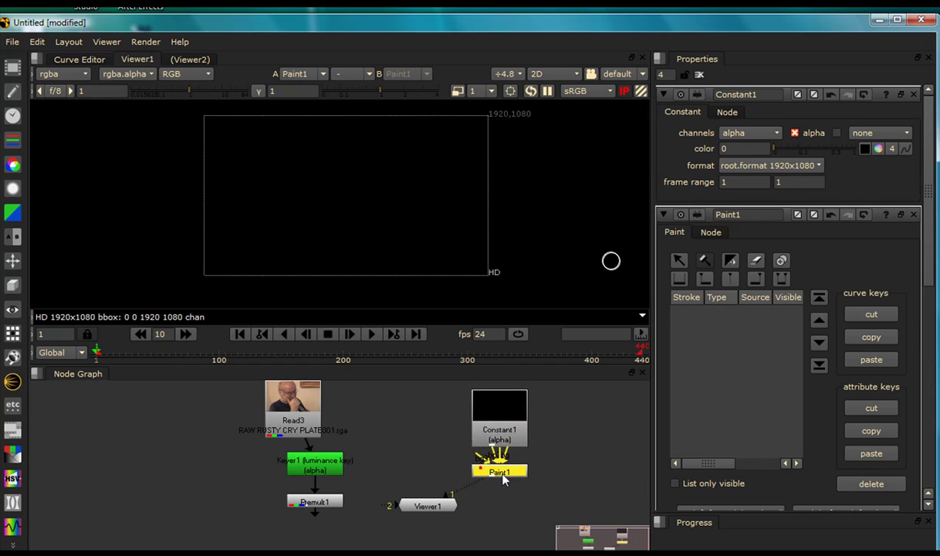
- Move the Viewer below the Premult node, display the Premult output, and shift the Paint node closer to the key branch
left_click(454, 498)
mouse_move(435, 503)
left_mouse_down()
mouse_move(431, 510)
mouse_move(444, 510)
mouse_move(309, 531)
left_mouse_up()
left_click_drag(493, 474, 455, 472)
- Space out the Read, Keyer and Premult nodes in a column, with the Paint node beside them
left_click_drag(299, 423, 310, 412)
mouse_move(324, 474)
left_mouse_down()
mouse_move(313, 457)
mouse_move(325, 466)
left_mouse_up()
left_click(337, 471)
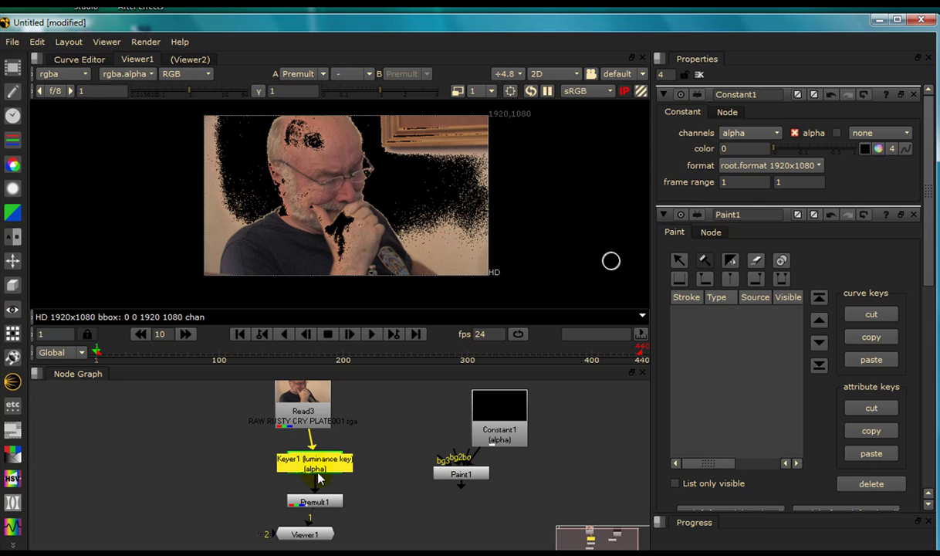
left_click_drag(307, 466, 306, 453)
left_click(305, 505)
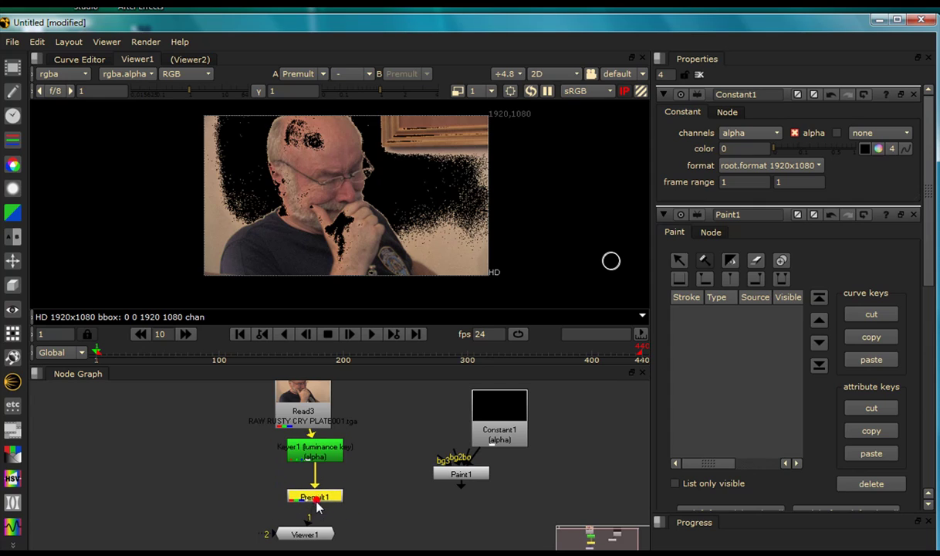
left_click_drag(326, 511, 322, 508)
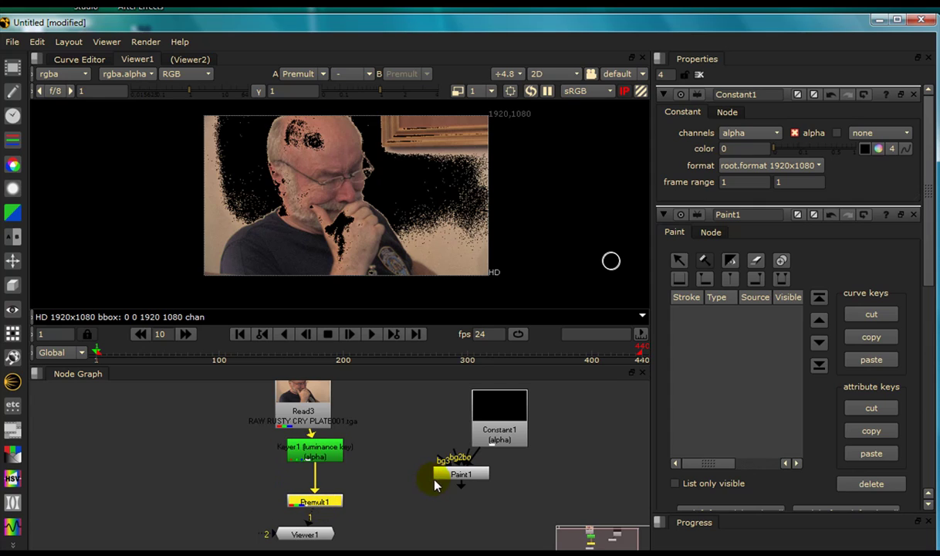
left_click_drag(469, 473, 473, 484)
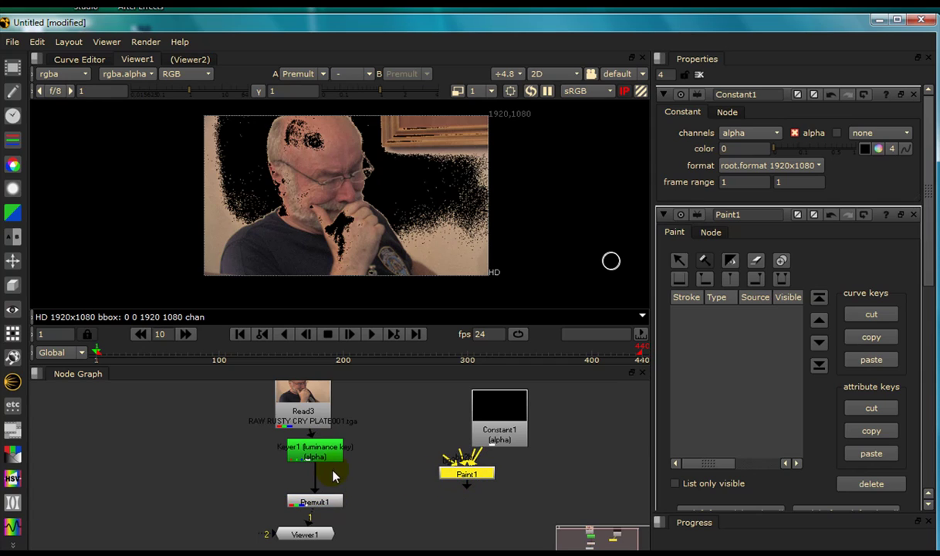
- Examine the holes in the premultiplied key's alpha channel, and leave room between the Keyer and Premult nodes
left_click(176, 74)
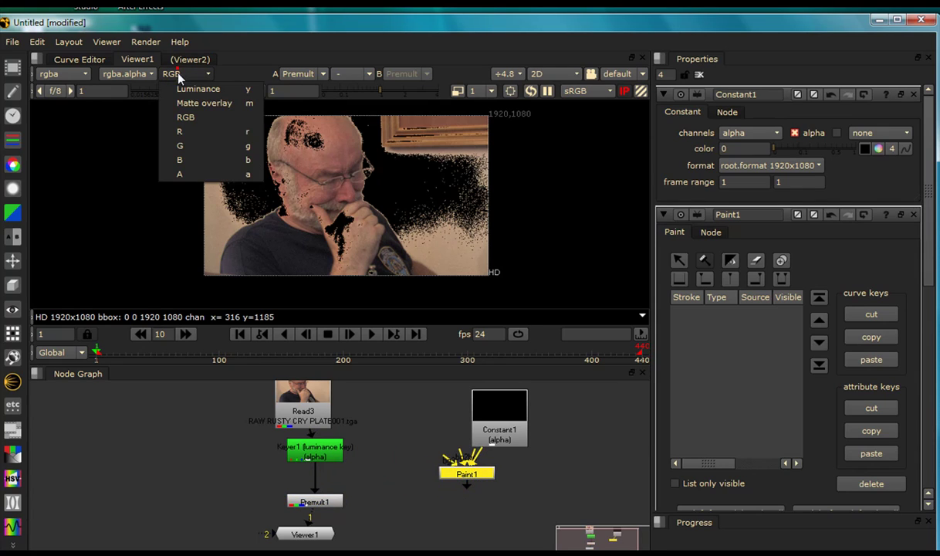
left_click(194, 178)
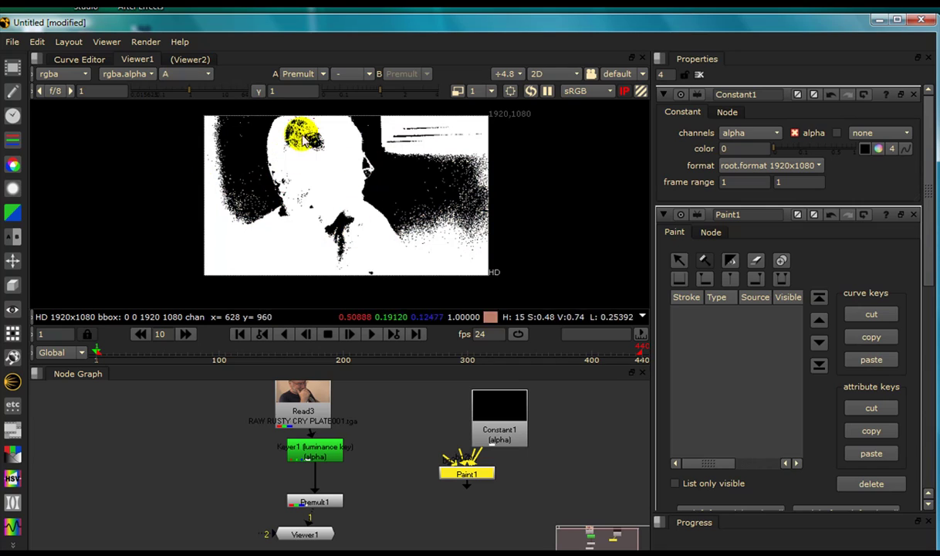
mouse_move(325, 503)
left_mouse_down()
mouse_move(324, 477)
mouse_move(320, 483)
left_mouse_up()
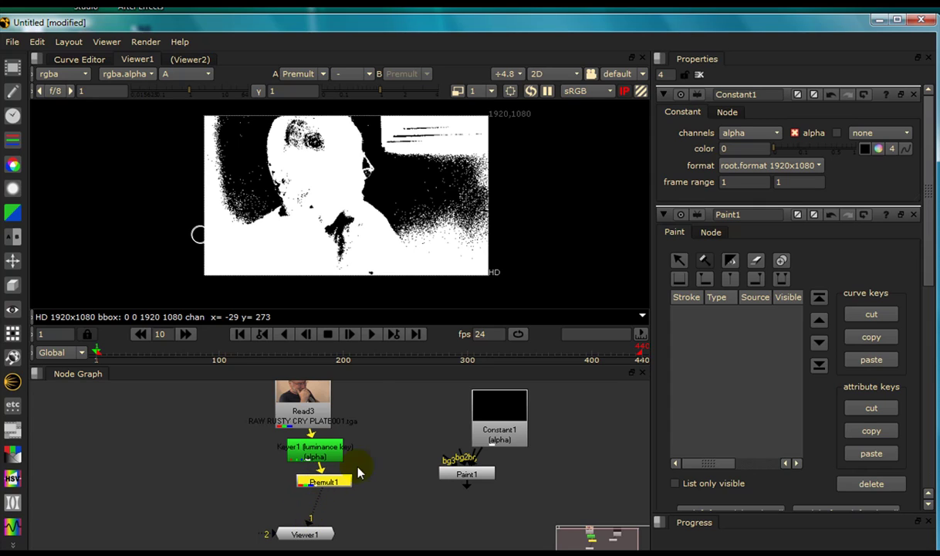
left_click_drag(324, 487, 315, 510)
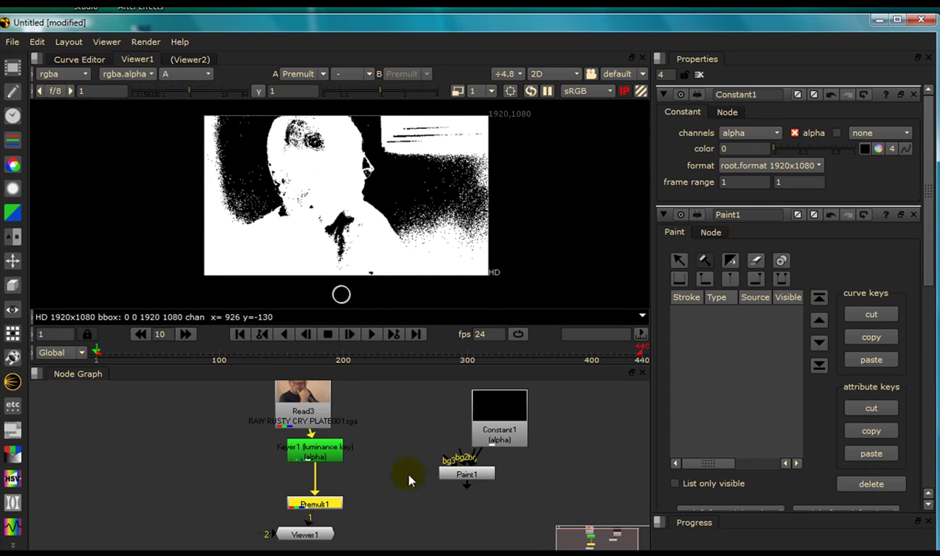
- Combine the Keyer and Paint nodes with a Merge (over) feeding Premult, and place it between the two branches
left_click(317, 452)
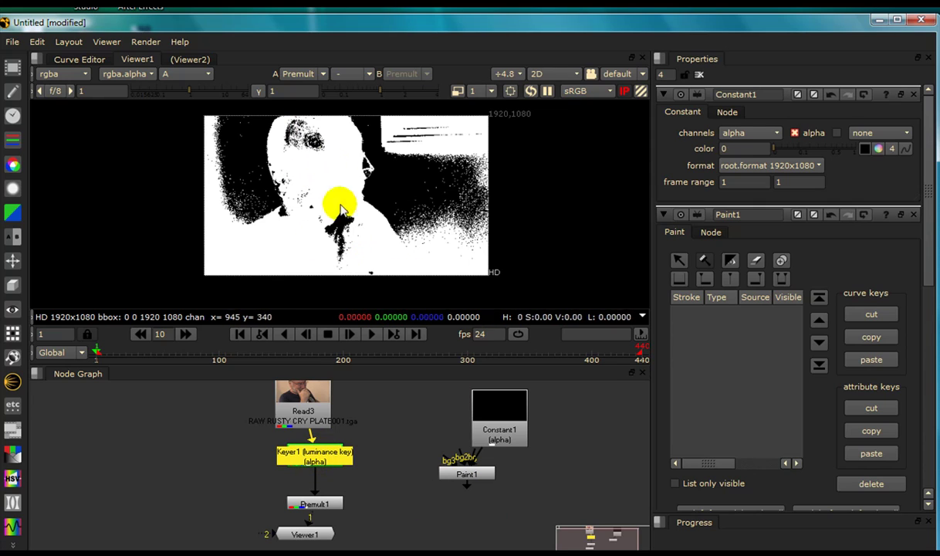
left_click(368, 333)
left_click_drag(283, 460, 332, 461)
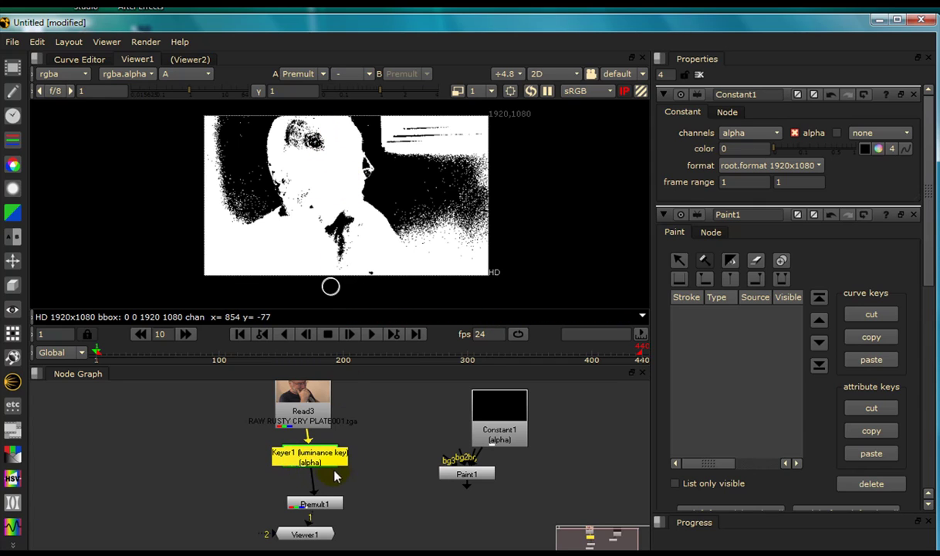
left_click_drag(344, 466, 350, 461)
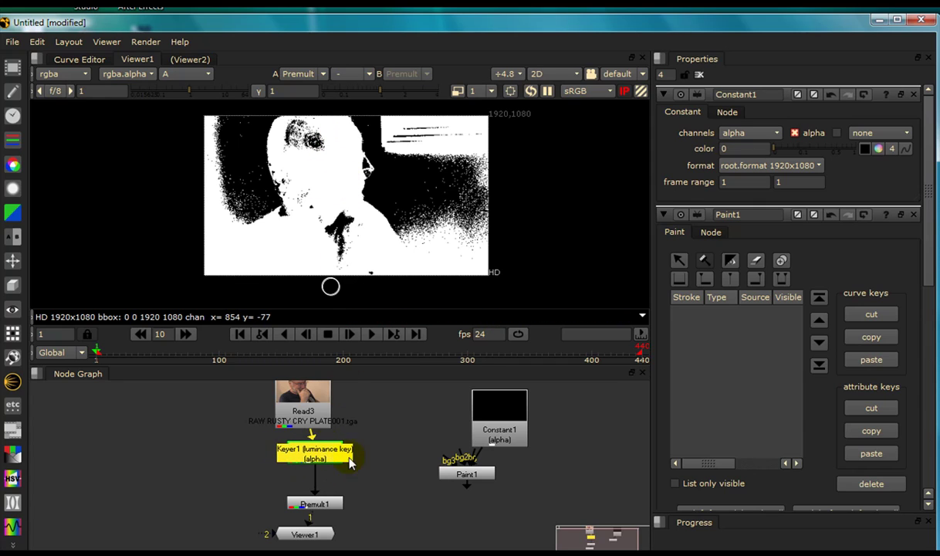
left_click(466, 476)
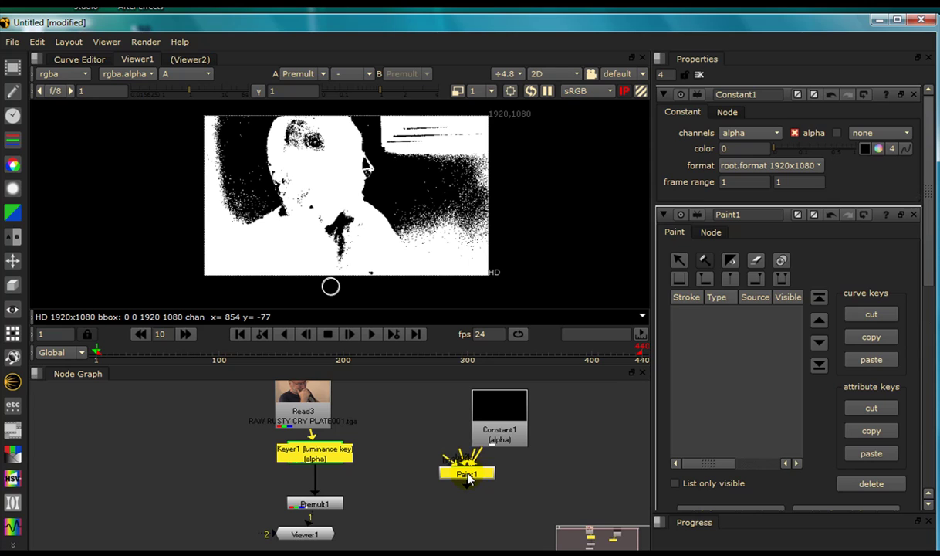
key("m")
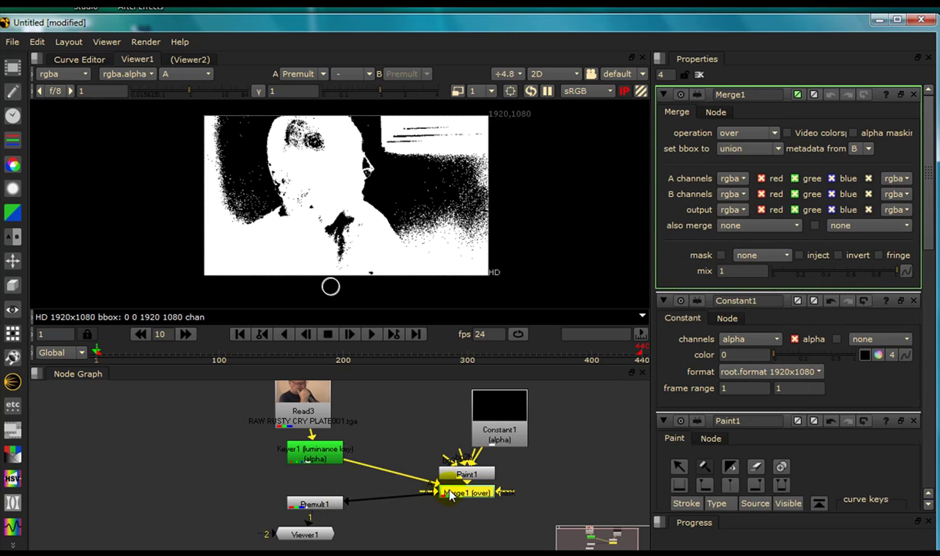
mouse_move(451, 496)
left_mouse_down()
mouse_move(378, 484)
mouse_move(376, 471)
left_mouse_up()
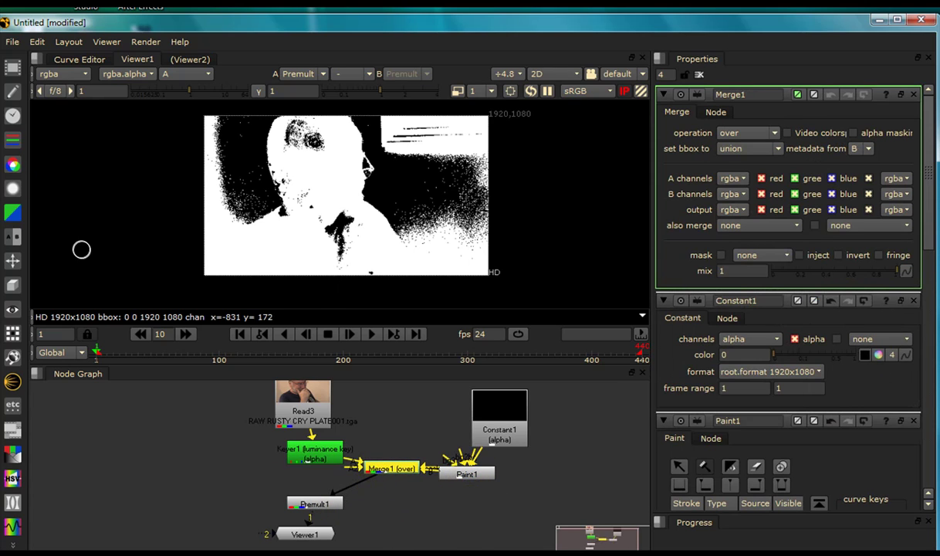
- Switch the viewer back to RGB and paint over the black holes in the man's hand
left_click(166, 73)
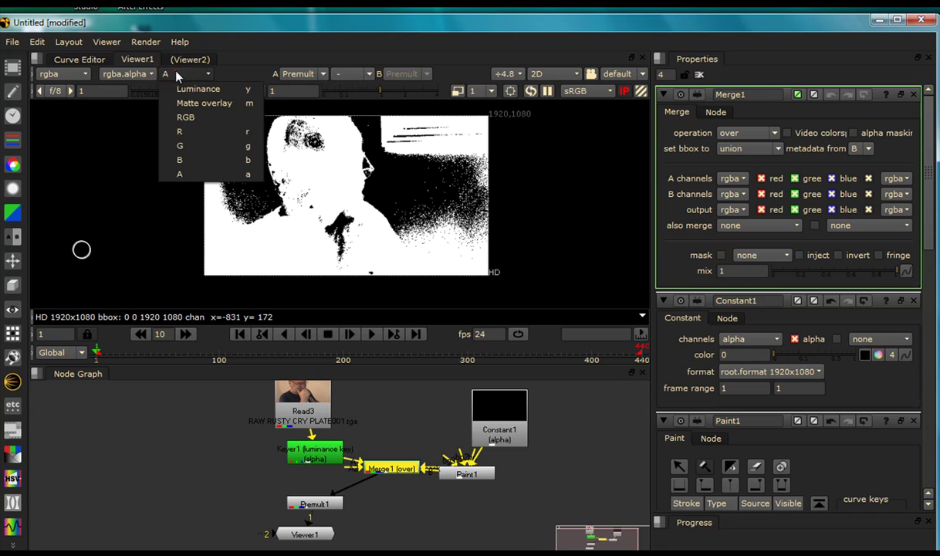
left_click(202, 119)
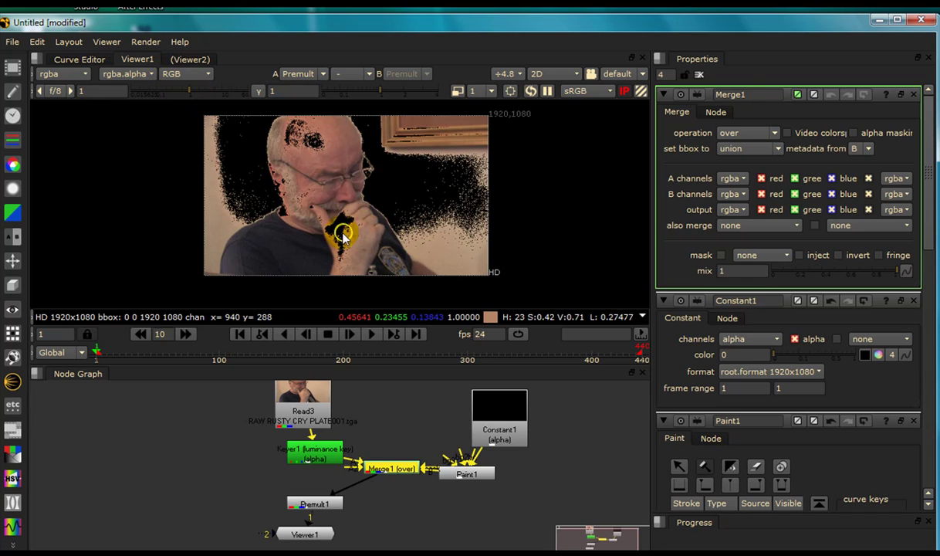
scroll(338, 247, "up", 4)
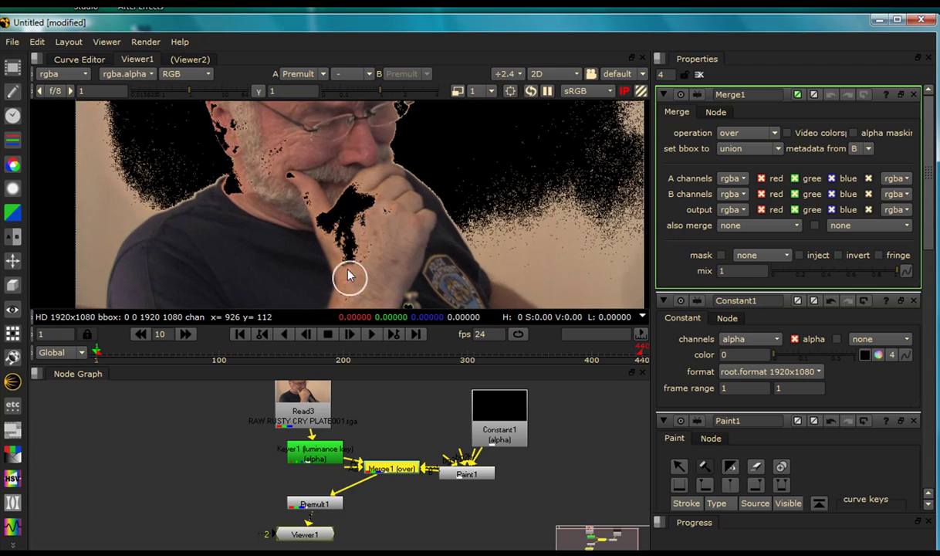
mouse_move(346, 210)
left_mouse_down()
mouse_move(348, 191)
mouse_move(325, 212)
mouse_move(297, 181)
mouse_move(342, 226)
mouse_move(351, 262)
mouse_move(317, 185)
mouse_move(277, 171)
left_mouse_up()
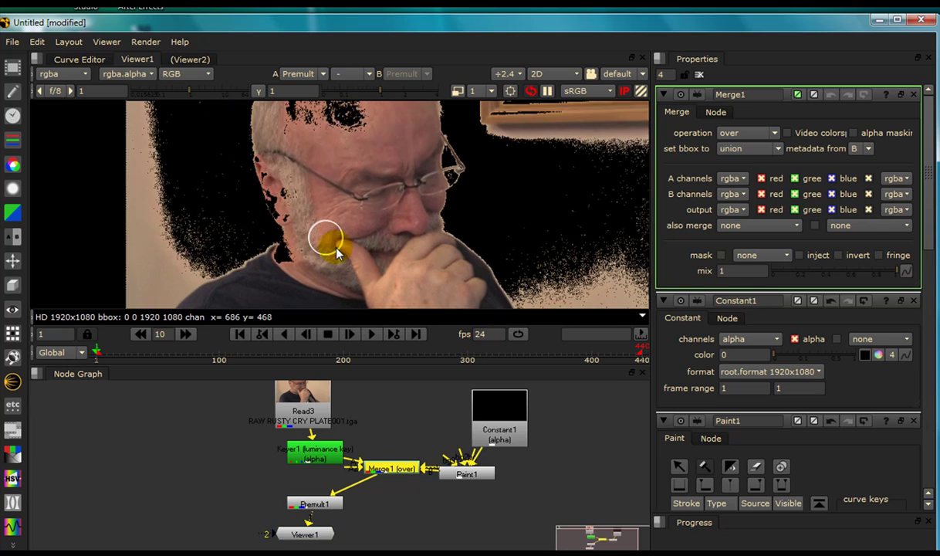
- Paint over the remaining key holes along the man's ear and cheek and across the top of his head
mouse_move(325, 235)
left_mouse_down()
mouse_move(330, 249)
mouse_move(276, 175)
mouse_move(328, 154)
mouse_move(346, 123)
mouse_move(377, 138)
left_mouse_up()
left_click(358, 138)
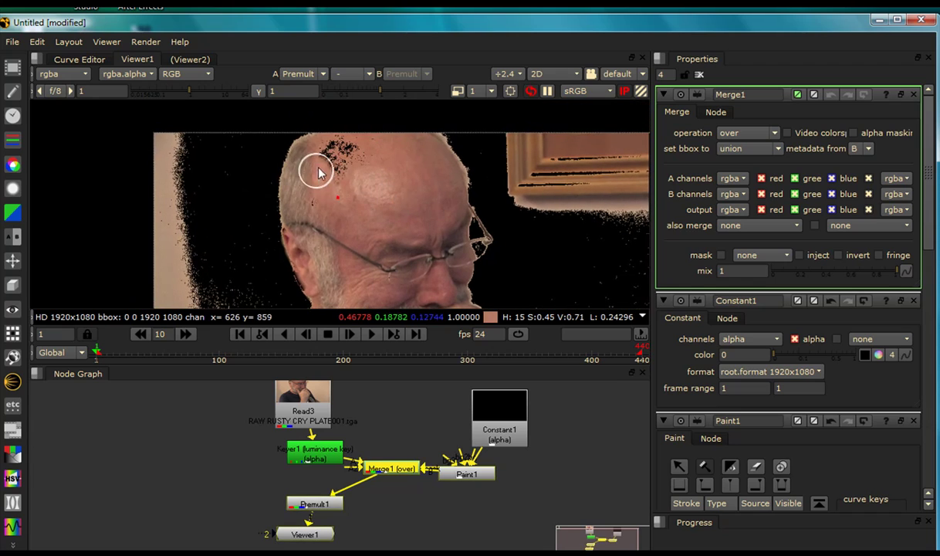
mouse_move(322, 174)
left_mouse_down()
mouse_move(346, 154)
mouse_move(319, 201)
mouse_move(336, 199)
mouse_move(359, 216)
left_mouse_up()
scroll(371, 236, "down", 2)
middle_click_drag(369, 245, 327, 175)
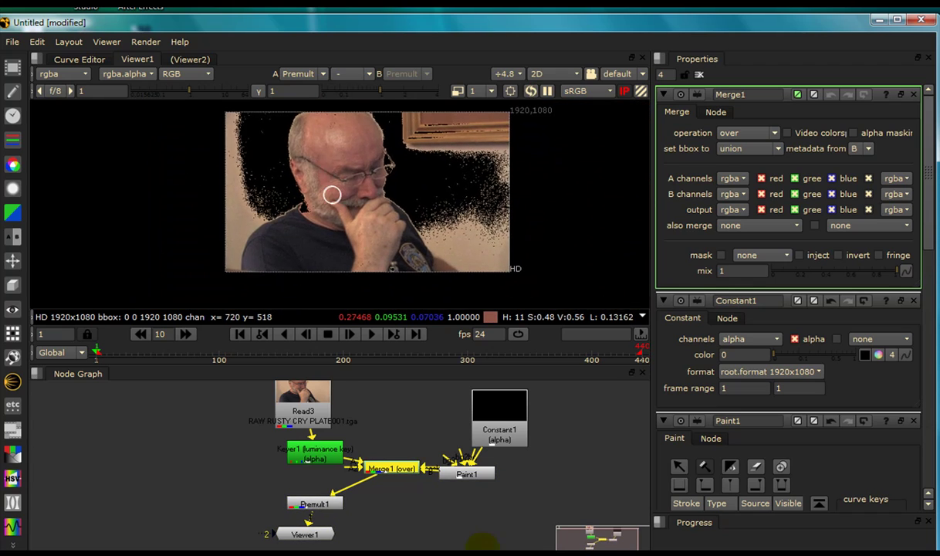
- Spread out the Merge and Paint nodes and insert a Transform node between them
scroll(435, 506, "up", 3)
left_click_drag(379, 438, 405, 511)
left_click_drag(506, 453, 539, 443)
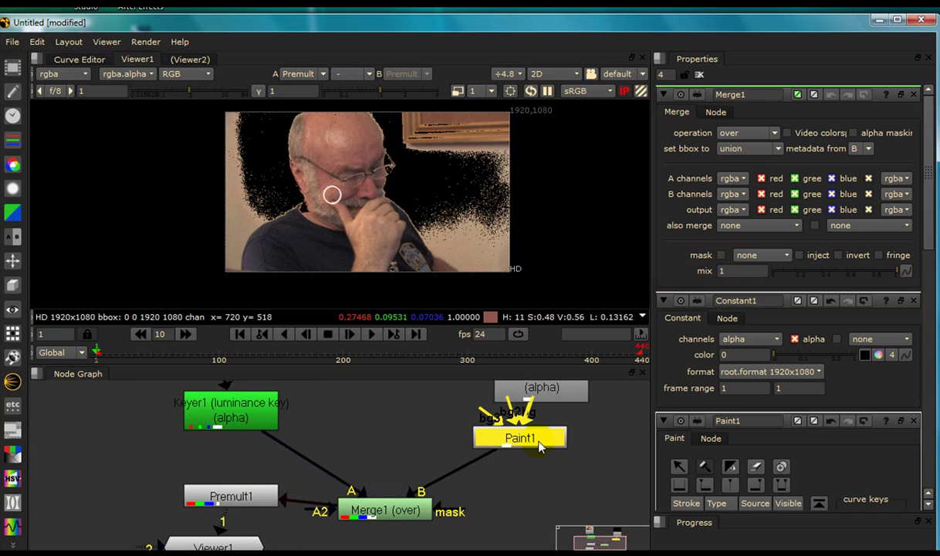
key("t")
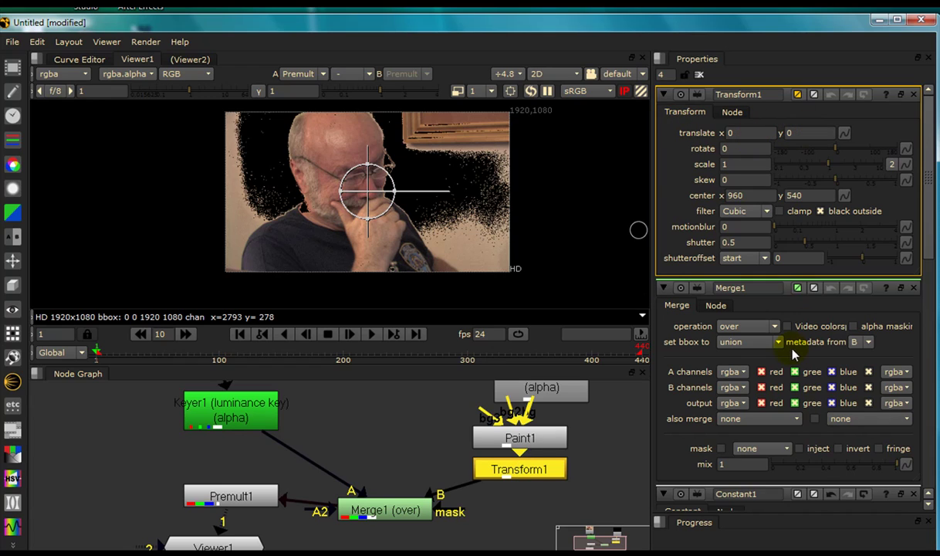
- Insert a Tracker node between Read3 and the Keyer, and move the Keyer slightly down to make room
scroll(358, 432, "down", 4)
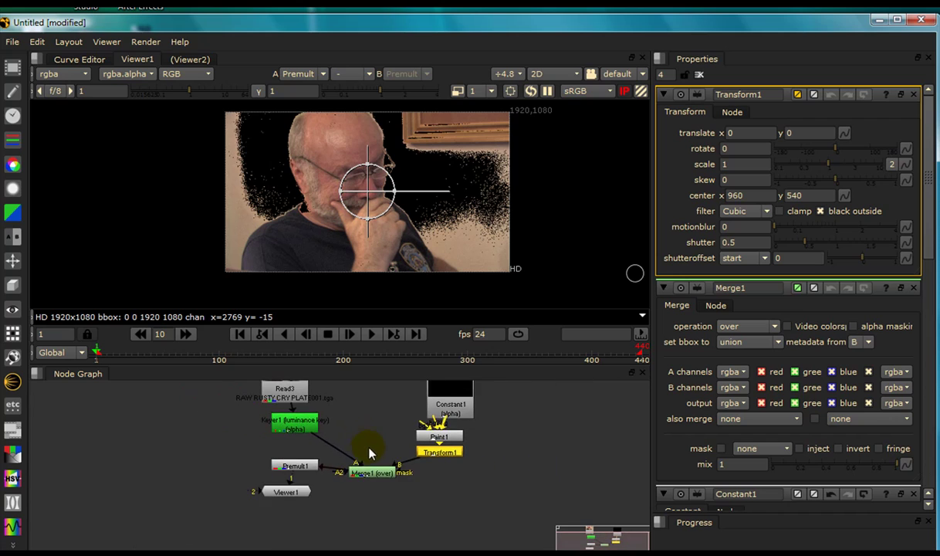
left_click(337, 409)
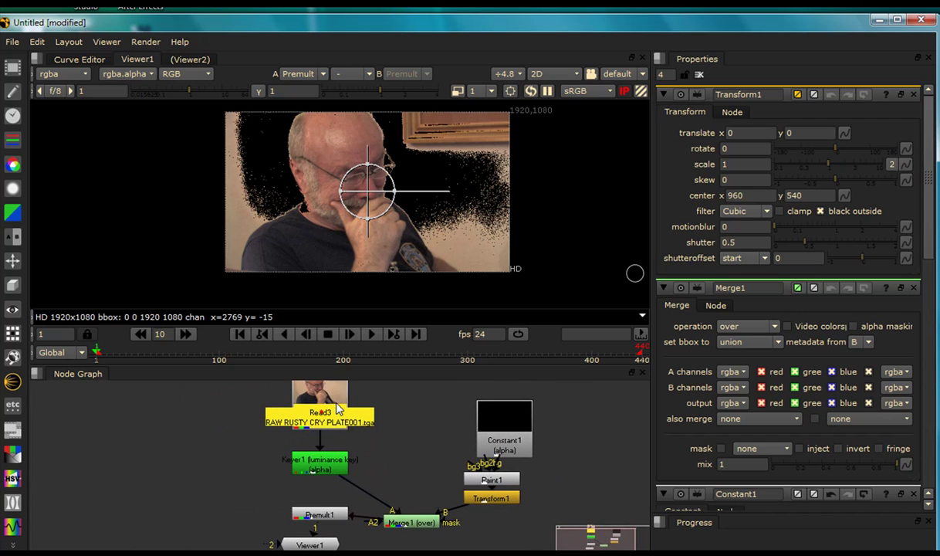
key("Tab")
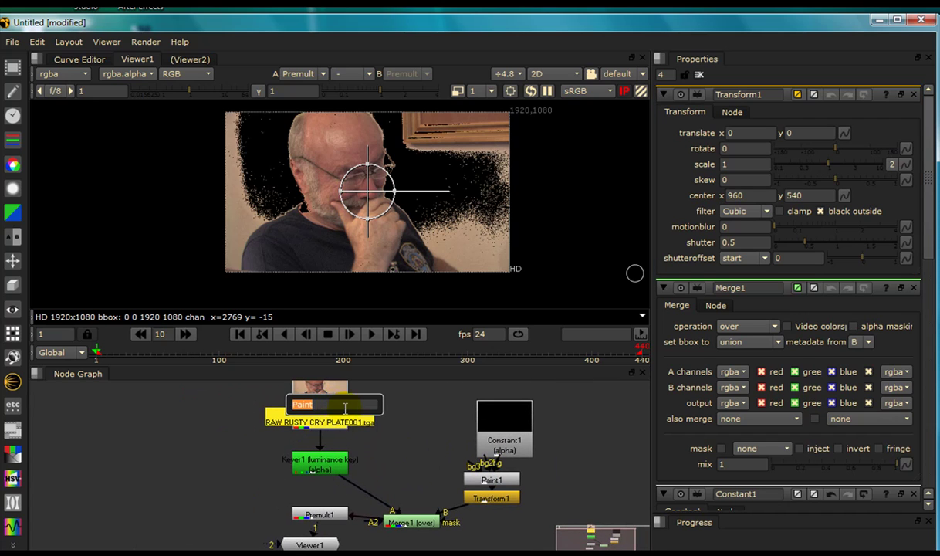
type("tra")
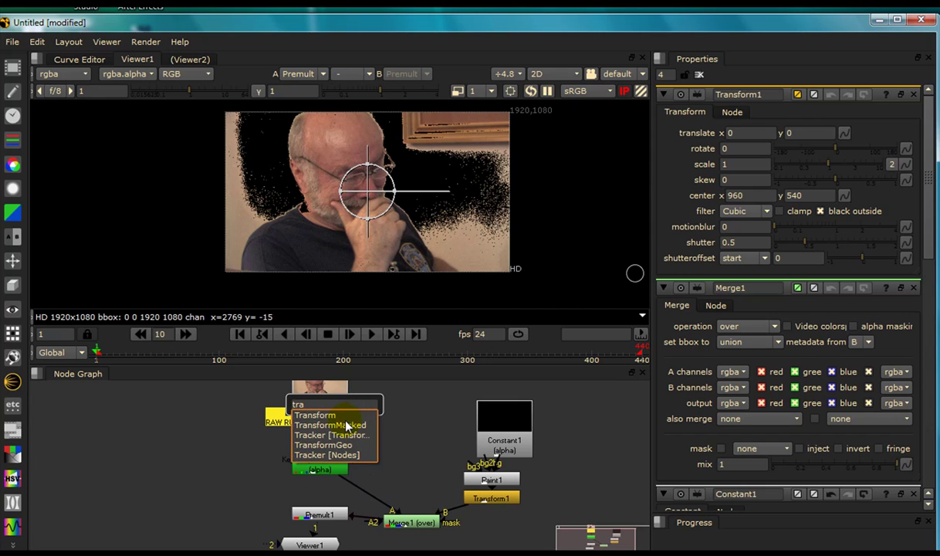
left_click(325, 435)
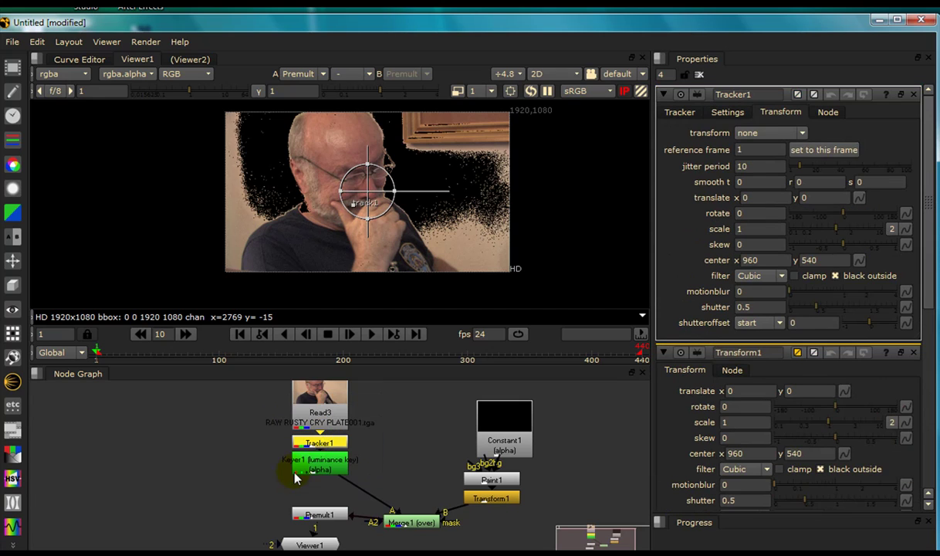
left_click_drag(296, 477, 291, 486)
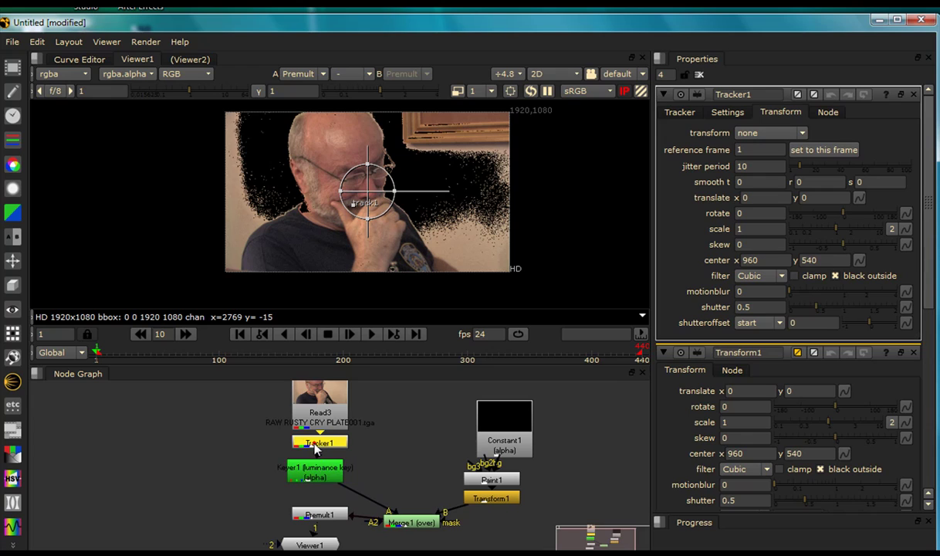
- Collapse the Transform1, Merge1 and Constant1 properties and show the Tracker node's tracking controls
left_click(663, 352)
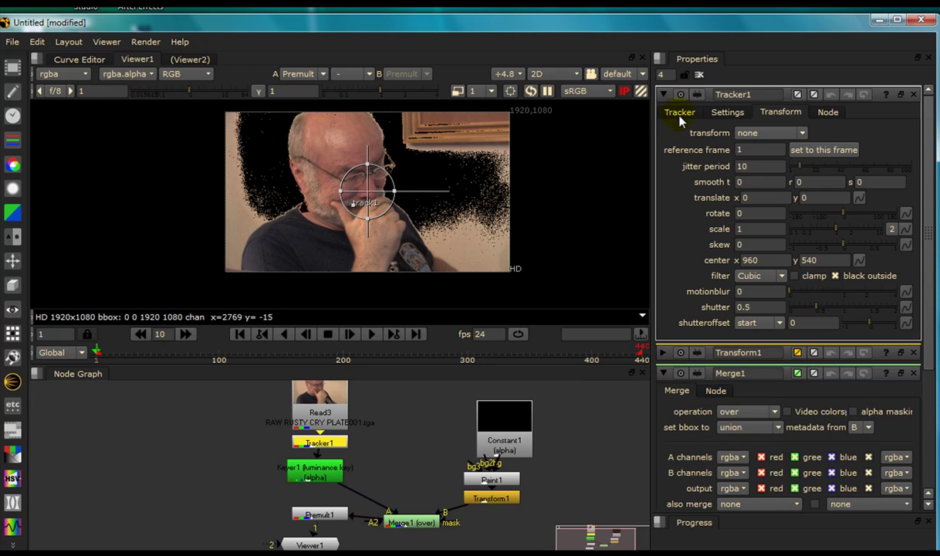
scroll(739, 482, "down", 3)
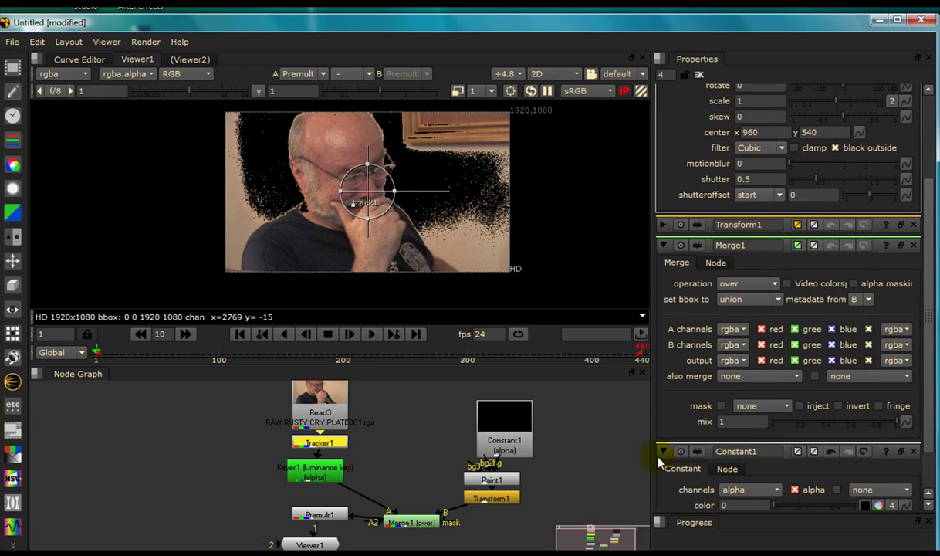
left_click(668, 246)
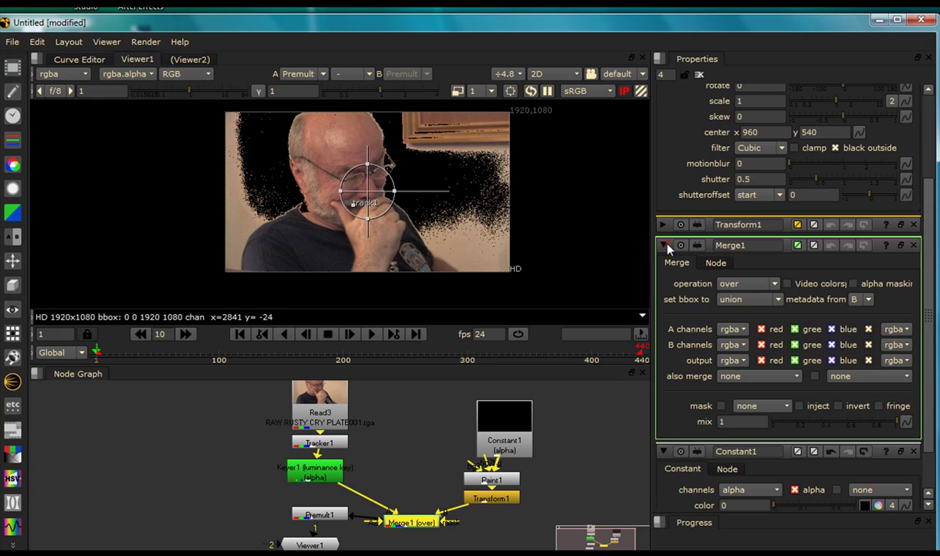
left_click(665, 451)
left_click(664, 450)
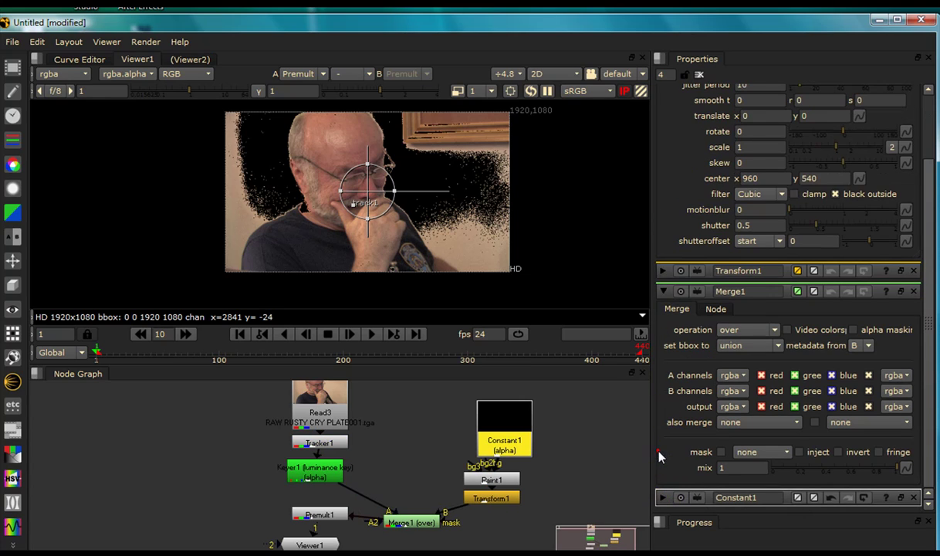
left_click(666, 292)
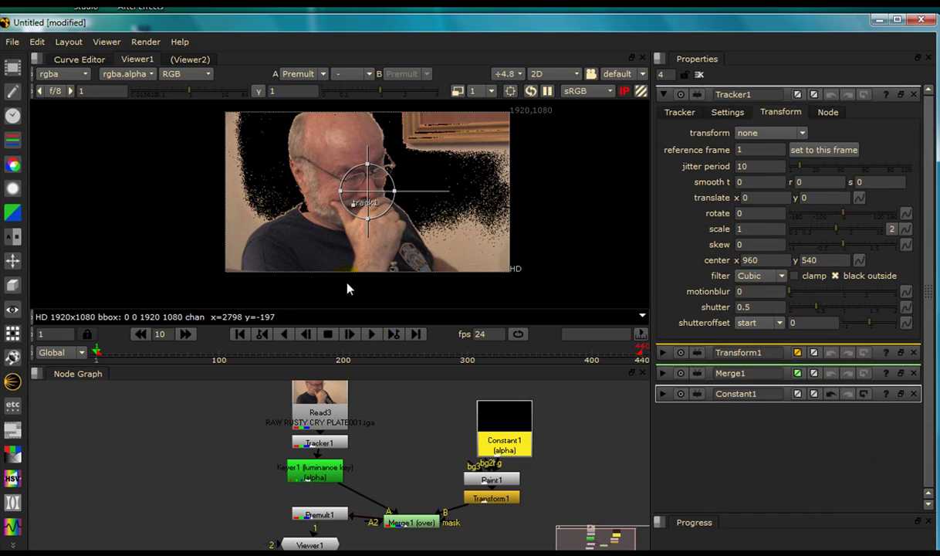
left_click(680, 112)
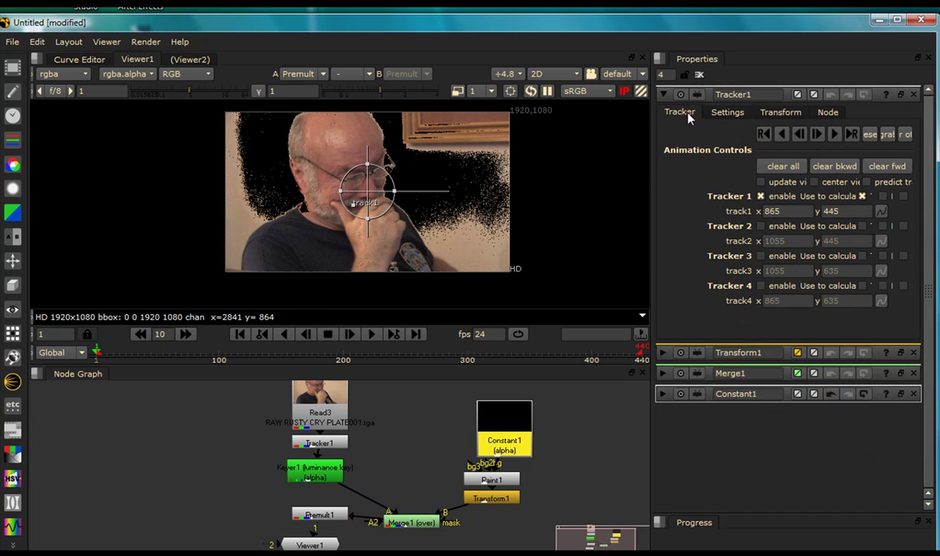
- Place track1 on the man's ear at about x 512.5, y 620, and enlarge its search area
scroll(355, 204, "up", 2)
scroll(354, 203, "up", 1)
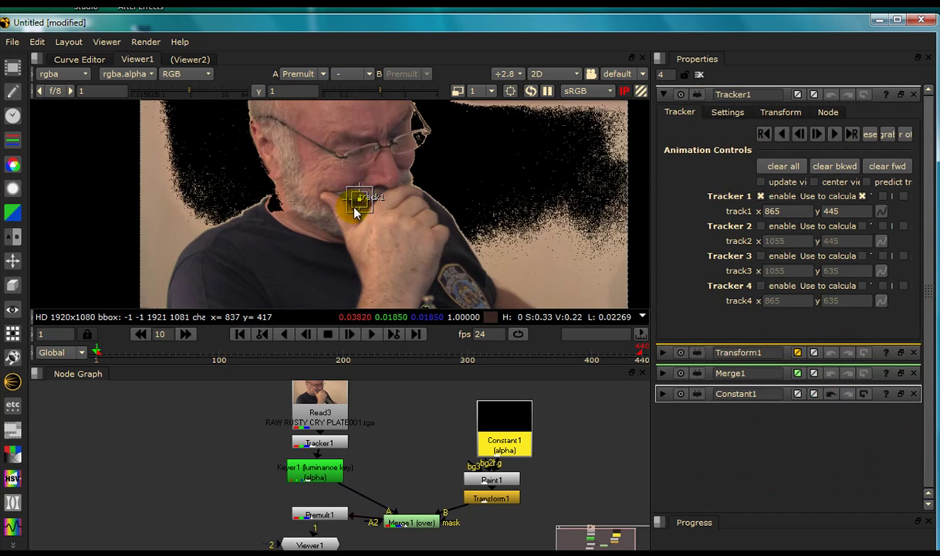
left_click_drag(354, 203, 270, 172)
scroll(271, 157, "up", 4)
left_click_drag(311, 214, 342, 230)
scroll(358, 208, "down", 4)
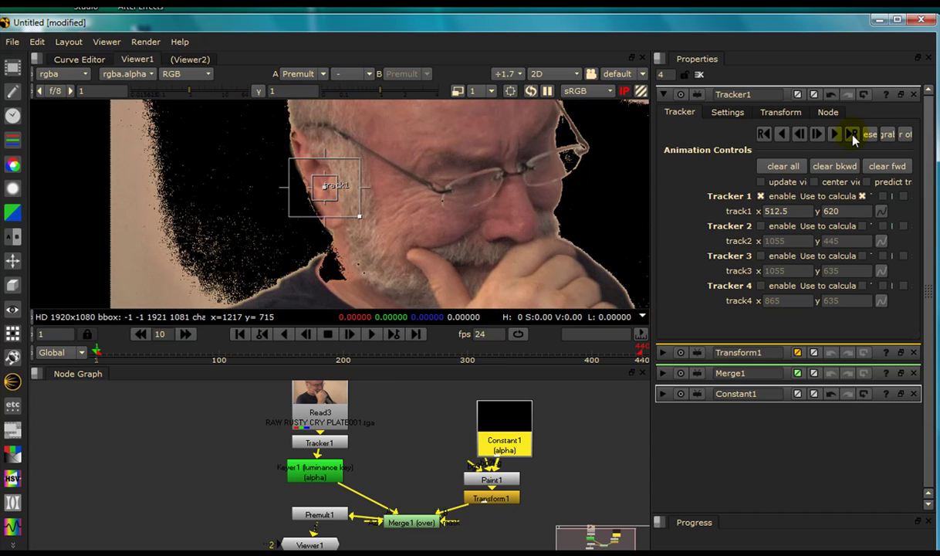
- Track the ear forward from frame 1, stop the tracking at about frame 34, and return to frame 2
left_click(833, 135)
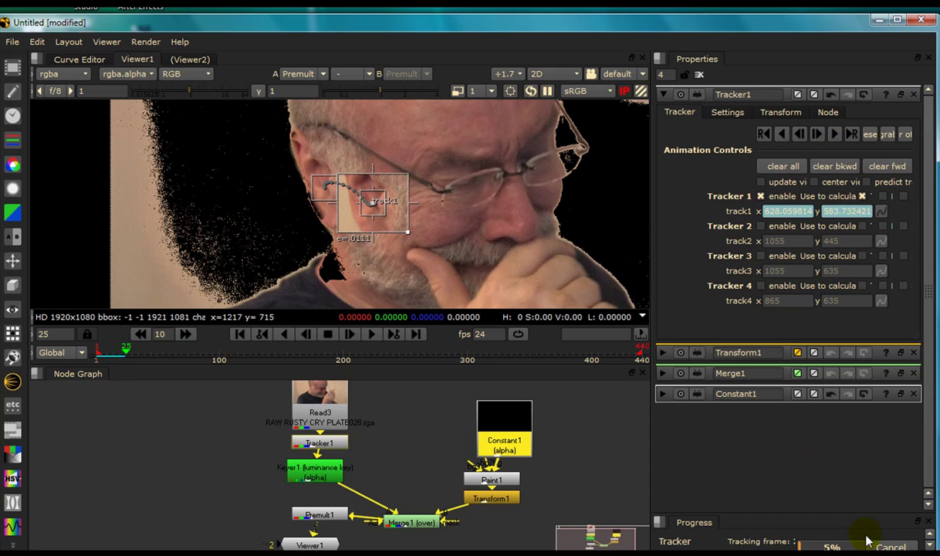
left_click(884, 546)
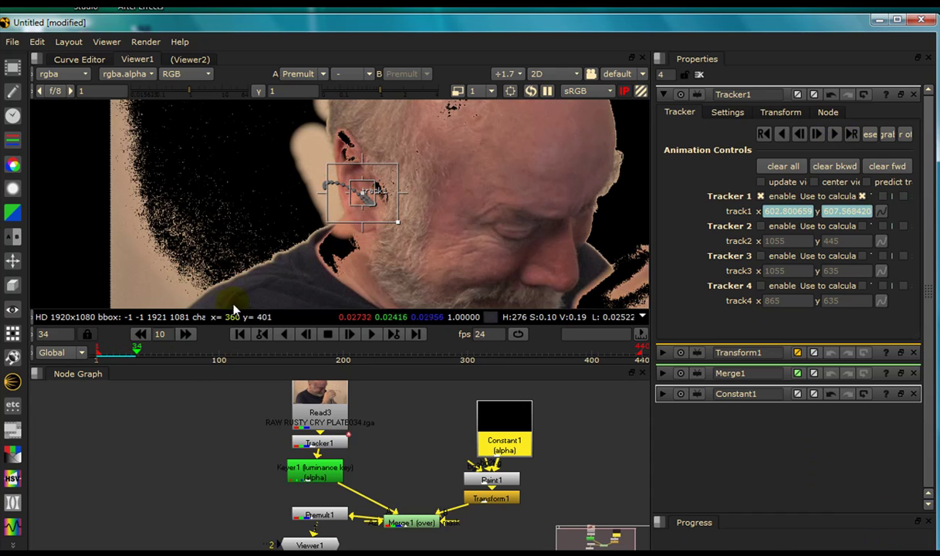
left_click_drag(145, 356, 97, 352)
- Tidy the node tree by nudging the Merge node and moving Constant1 up, directly above Paint1
scroll(193, 423, "down", 2)
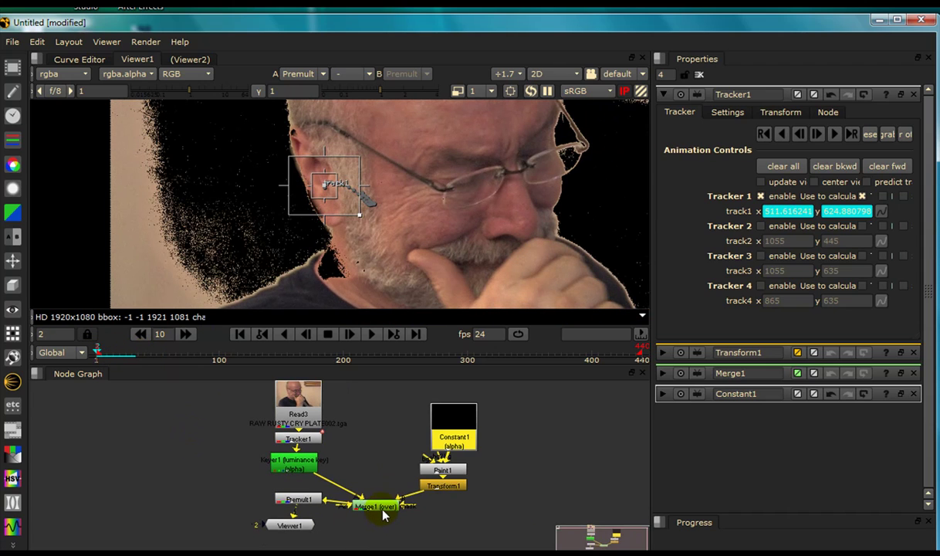
left_click_drag(376, 506, 378, 509)
left_click_drag(452, 436, 441, 424)
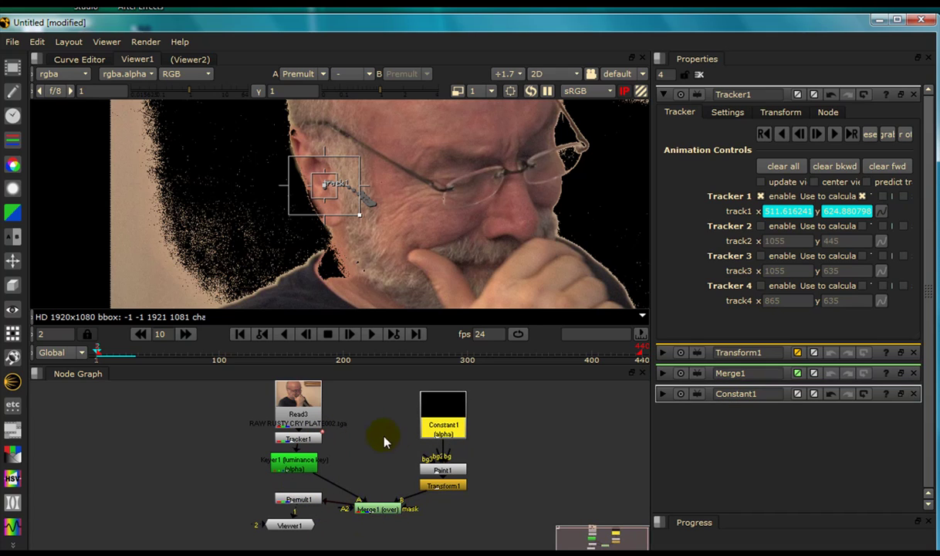
- Link Transform1's translate to Tracker1's translate animation so the painted strokes follow the tracked ear
double_click(438, 487)
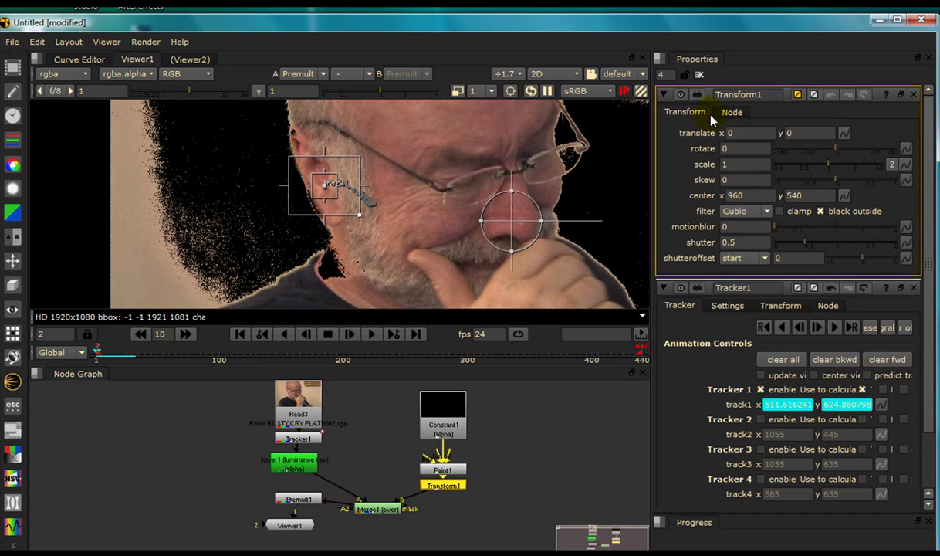
double_click(299, 437)
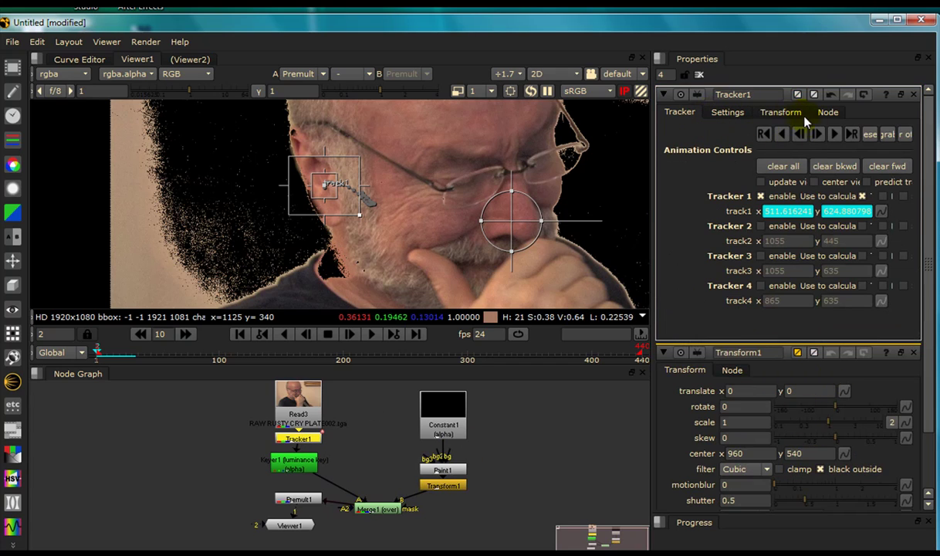
left_click(782, 113)
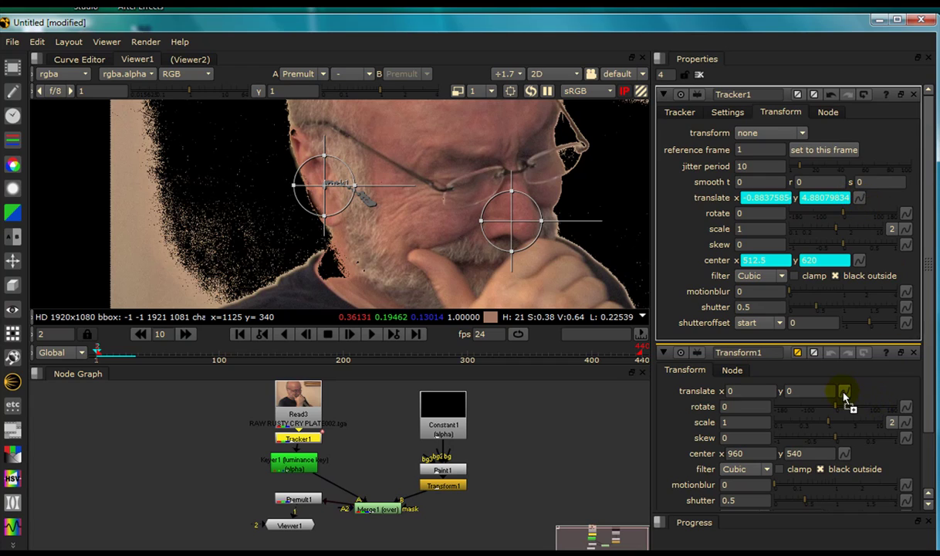
left_click_drag(845, 397, 844, 392, "ctrl")
- Scrub between frames 2 and 7 in RGB and alpha views to examine how the painted strokes follow the head, and return to RGB
scroll(236, 246, "down", 2)
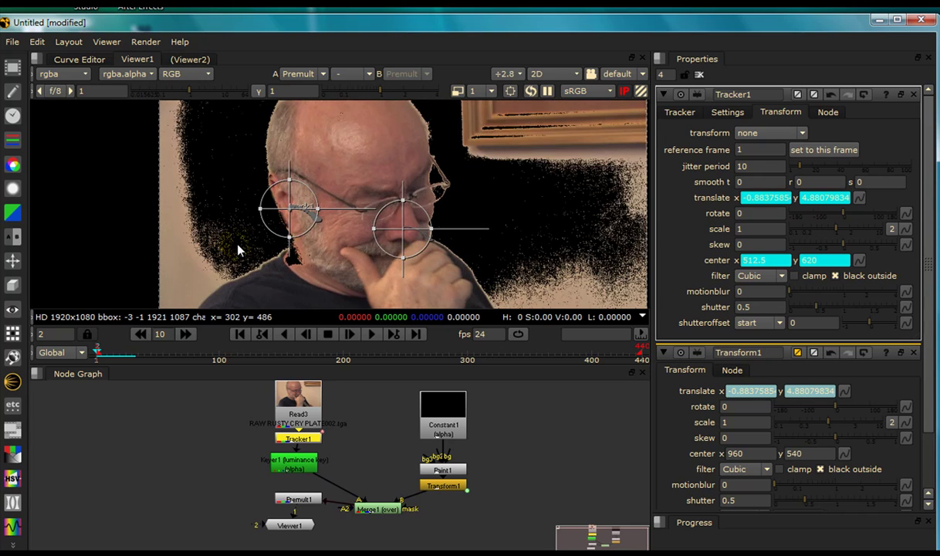
mouse_move(90, 353)
left_mouse_down()
mouse_move(117, 353)
mouse_move(105, 354)
left_mouse_up()
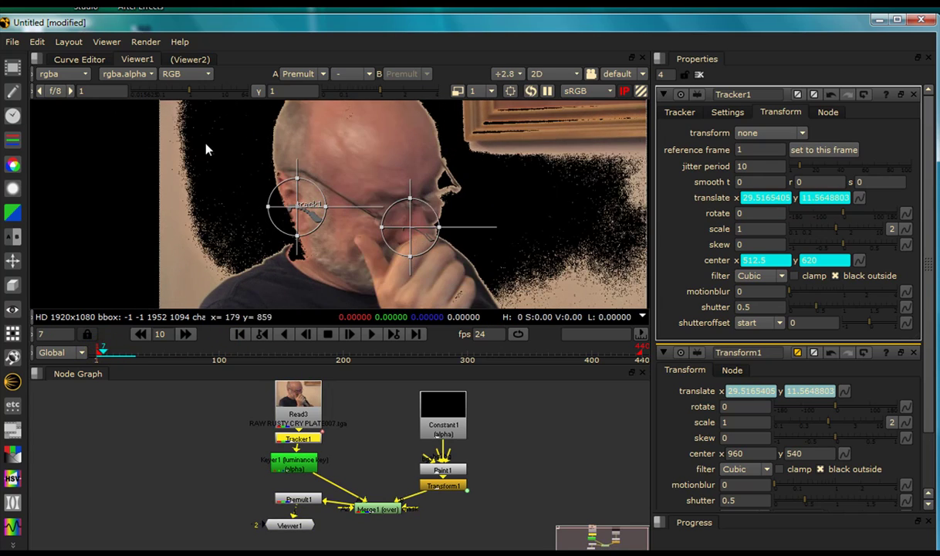
left_click(184, 74)
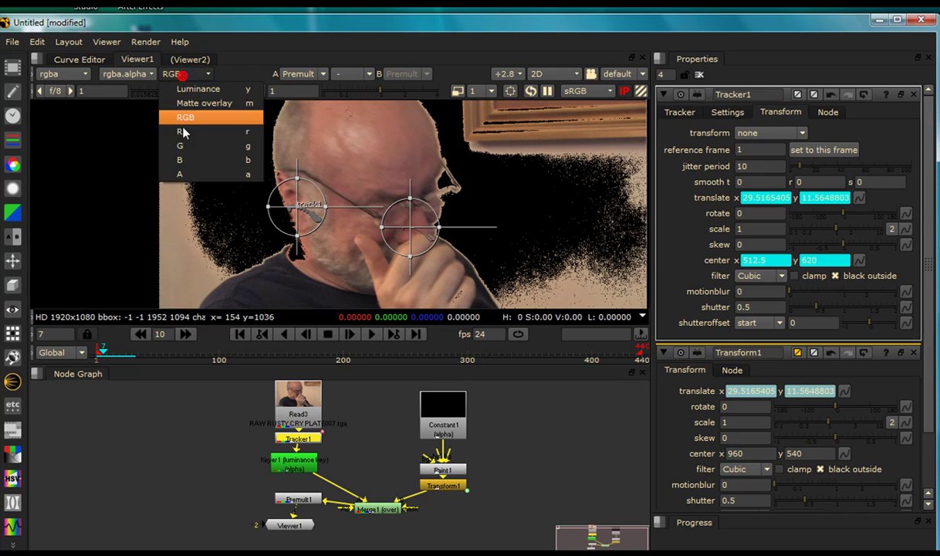
left_click(185, 167)
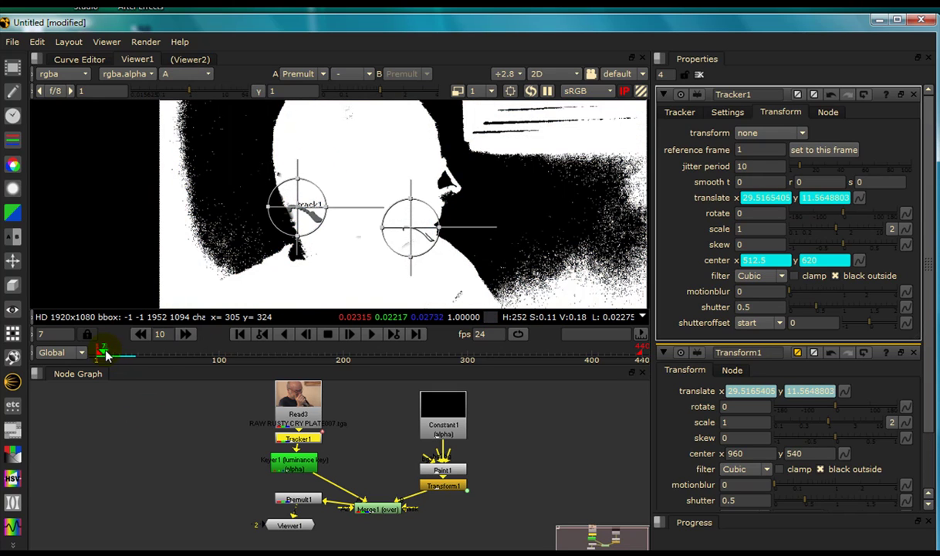
mouse_move(106, 354)
left_mouse_down()
mouse_move(113, 354)
mouse_move(101, 351)
left_mouse_up()
left_click(183, 75)
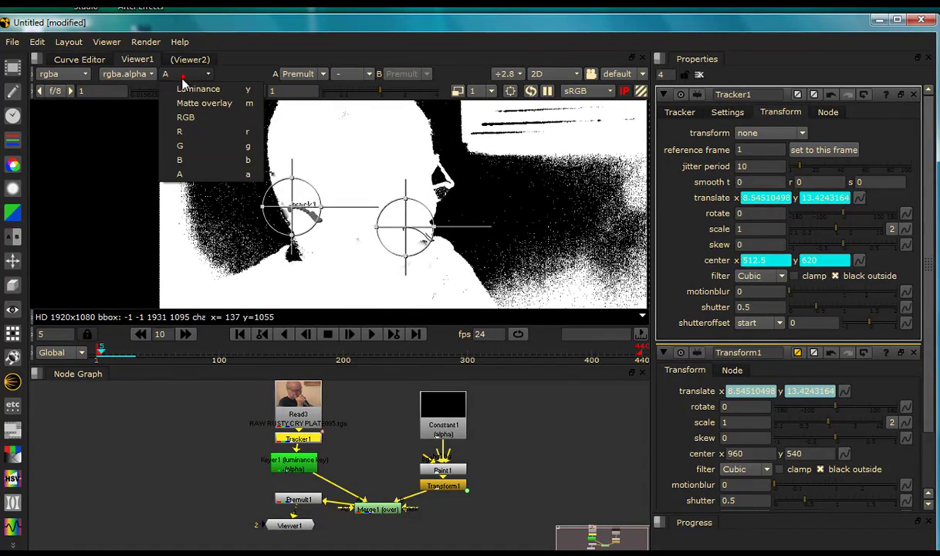
left_click(192, 117)
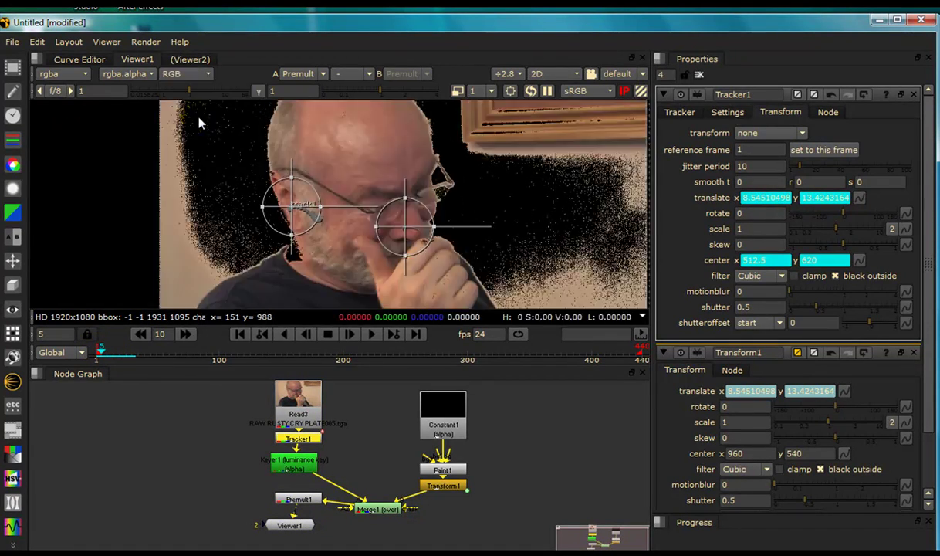
scroll(321, 196, "down", 3)
middle_click_drag(286, 236, 284, 215)
scroll(426, 466, "up", 4)
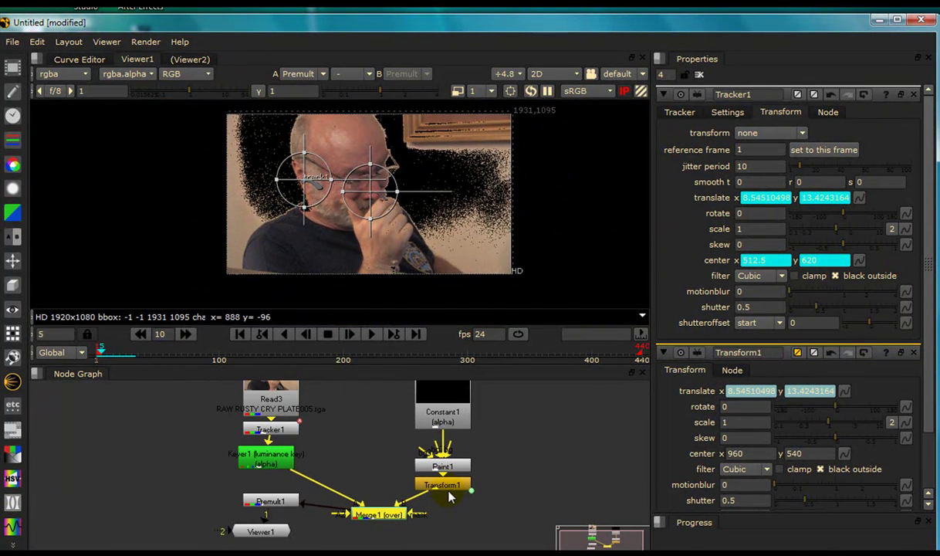